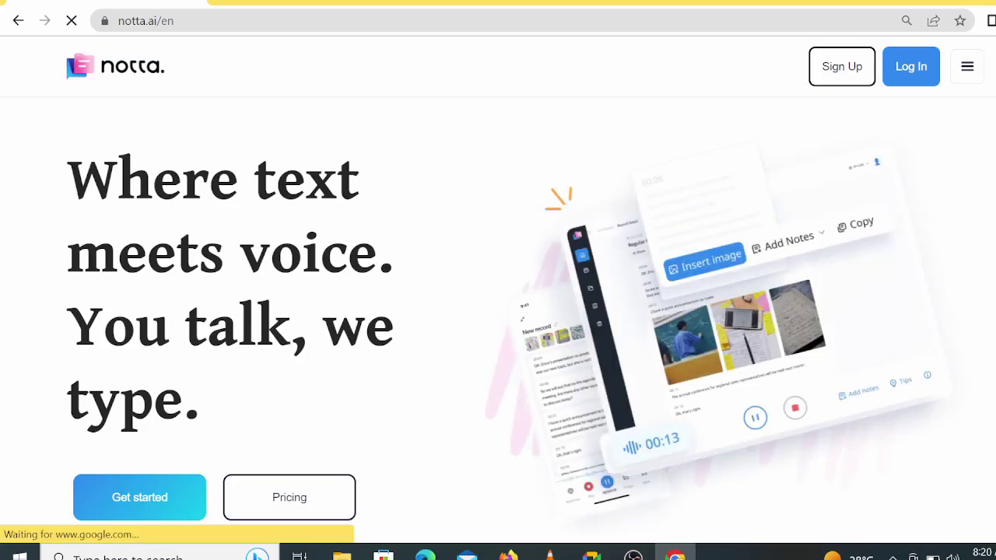
Open the Audio to Text Converter tool from the Notta home page's footer links and bring its upload area into view
scroll(498, 311, "down", 10)
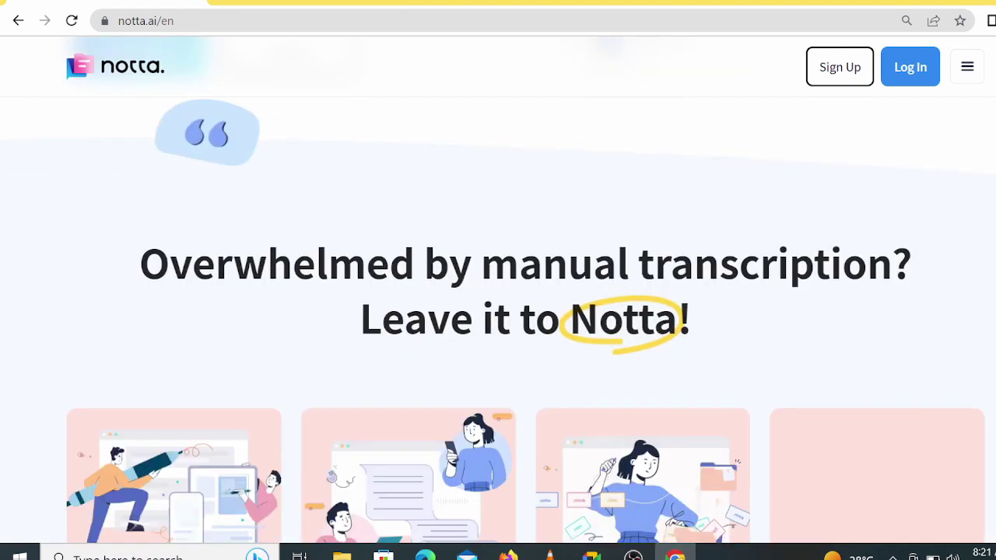
scroll(498, 311, "down", 15)
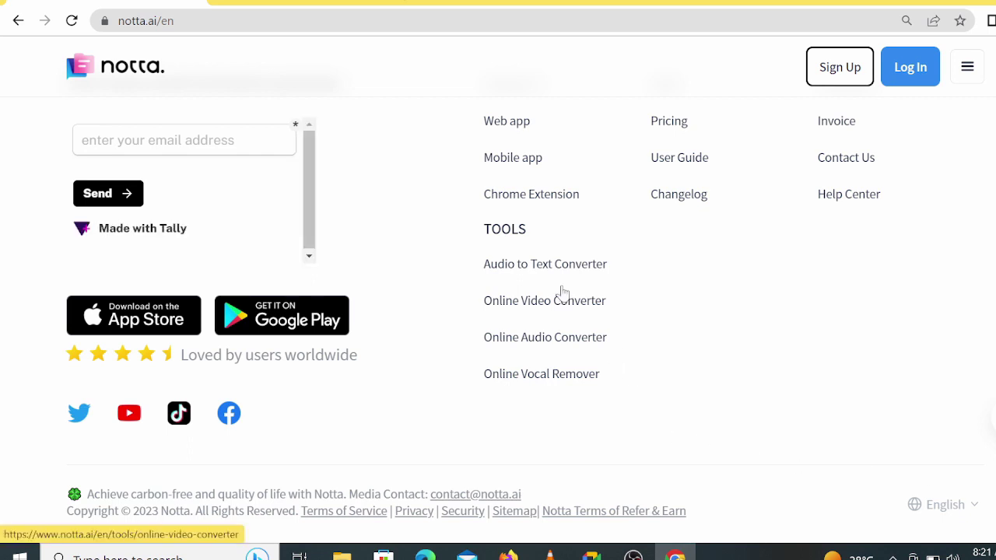
left_click(547, 265)
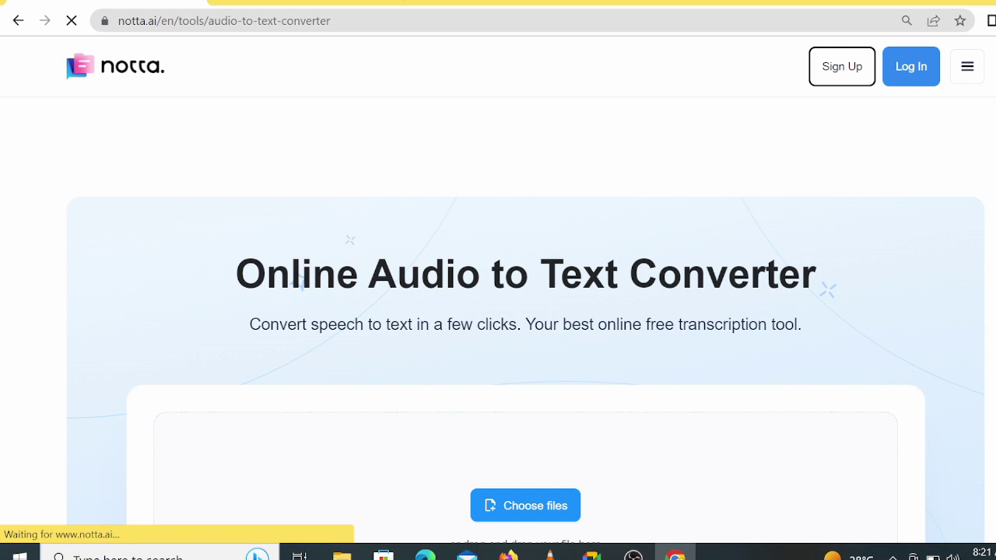
scroll(499, 311, "down", 3)
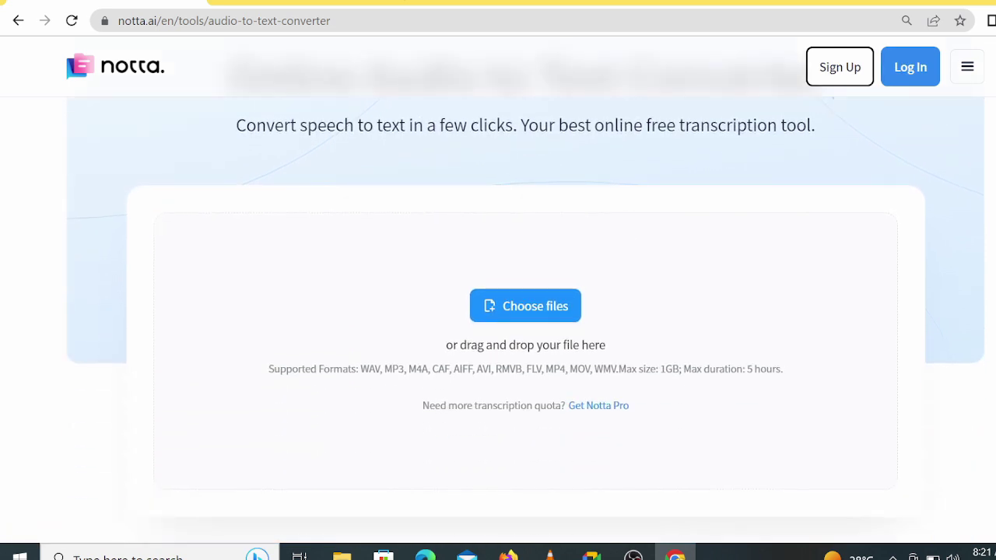
scroll(498, 312, "up", 1)
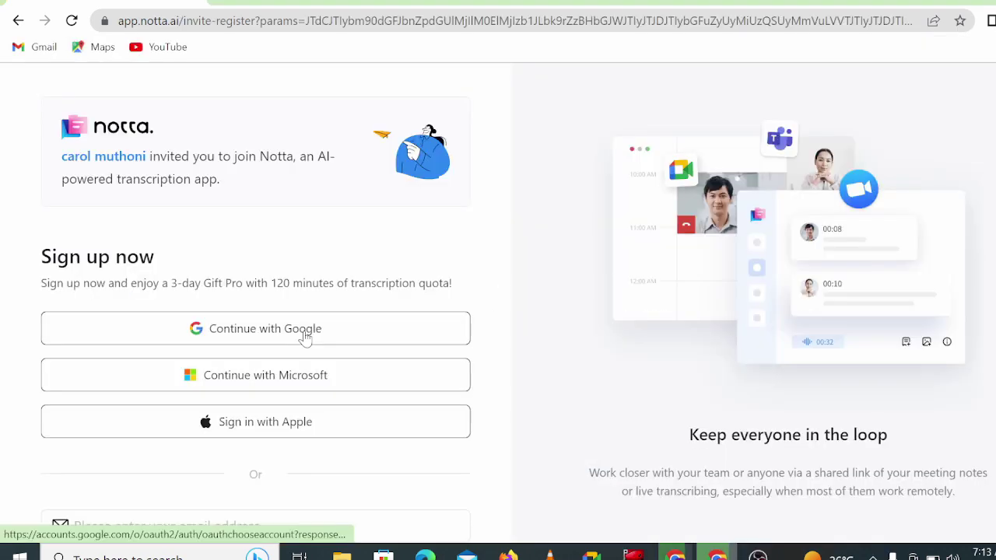
Sign up with the Google account, answering the survey with Freelancer (other), company size Only me, and planned use For Myself
left_click(305, 336)
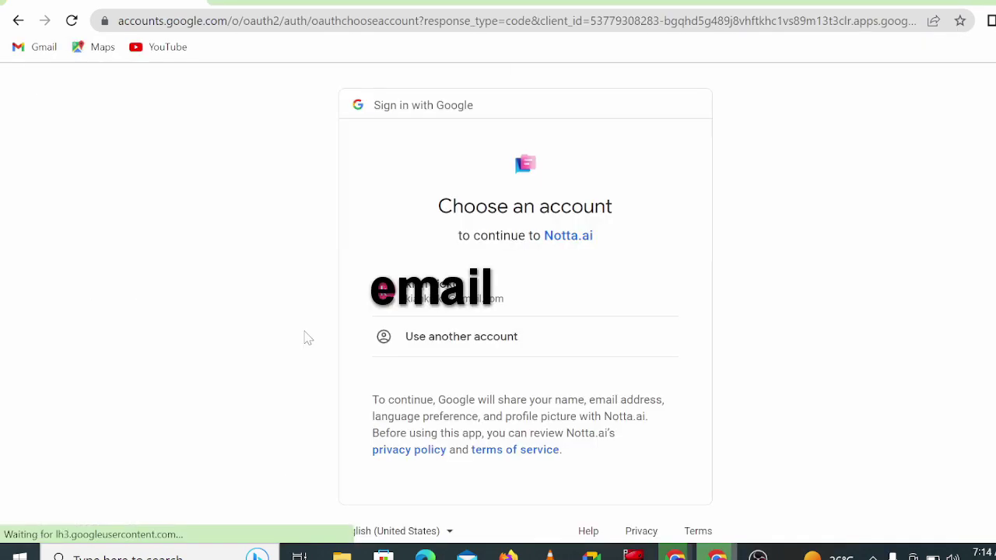
left_click(435, 291)
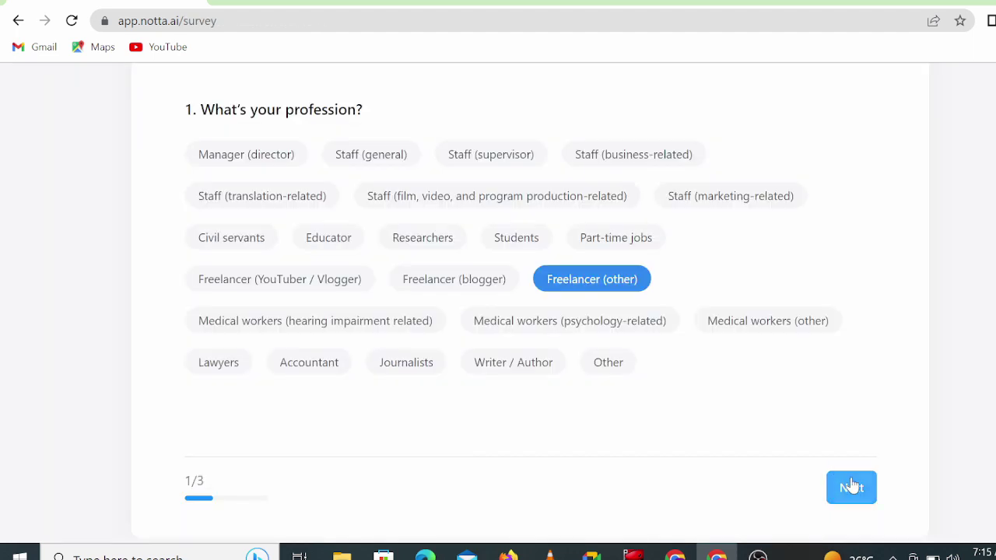
left_click(848, 486)
left_click(233, 335)
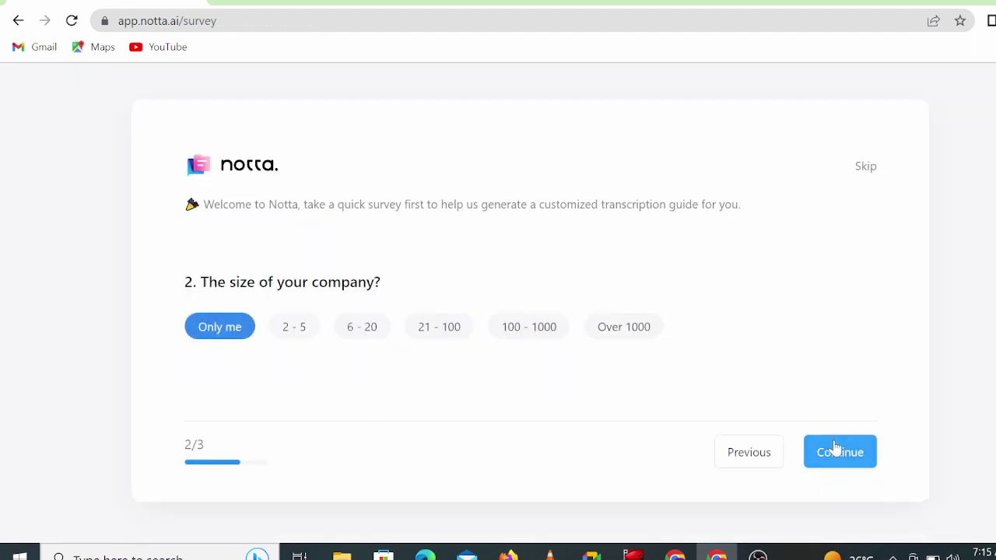
left_click(834, 452)
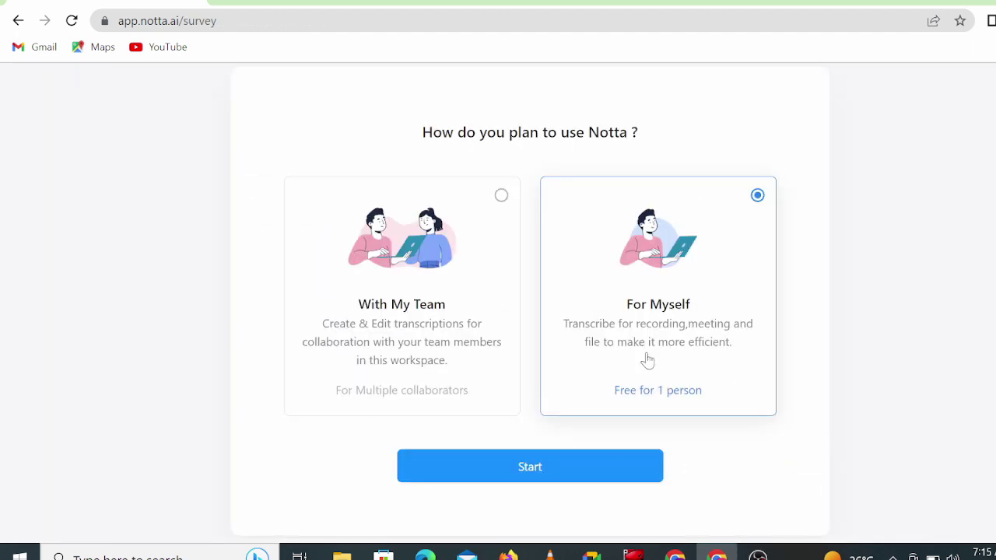
left_click(578, 465)
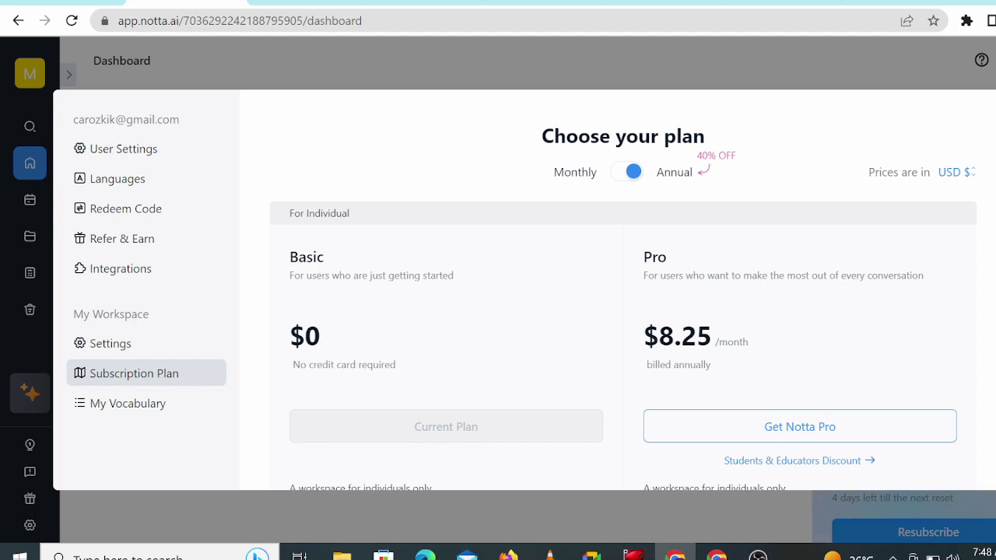
Compare the pricing and included features of the individual Basic and Pro subscription plans
scroll(623, 312, "down", 5)
mouse_move(338, 194)
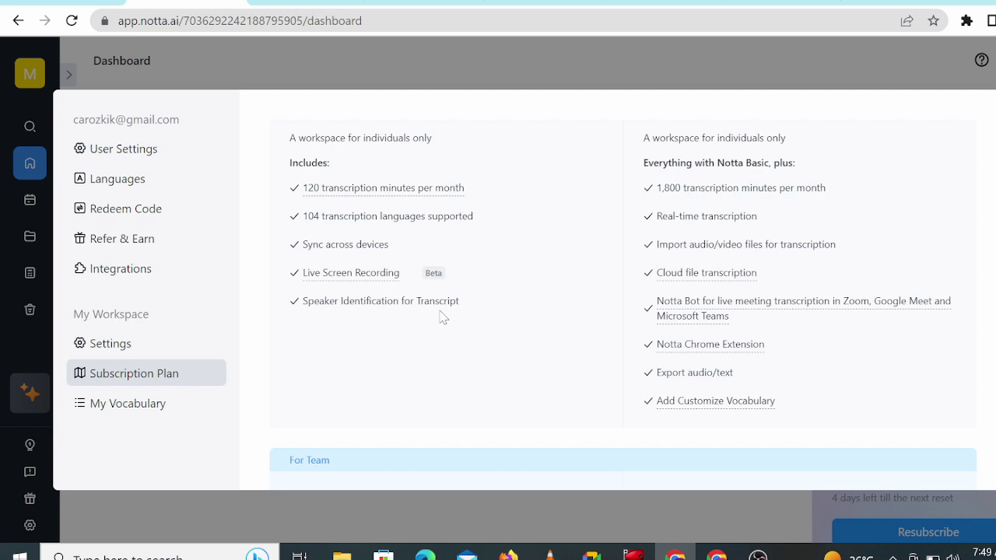
scroll(442, 317, "up", 5)
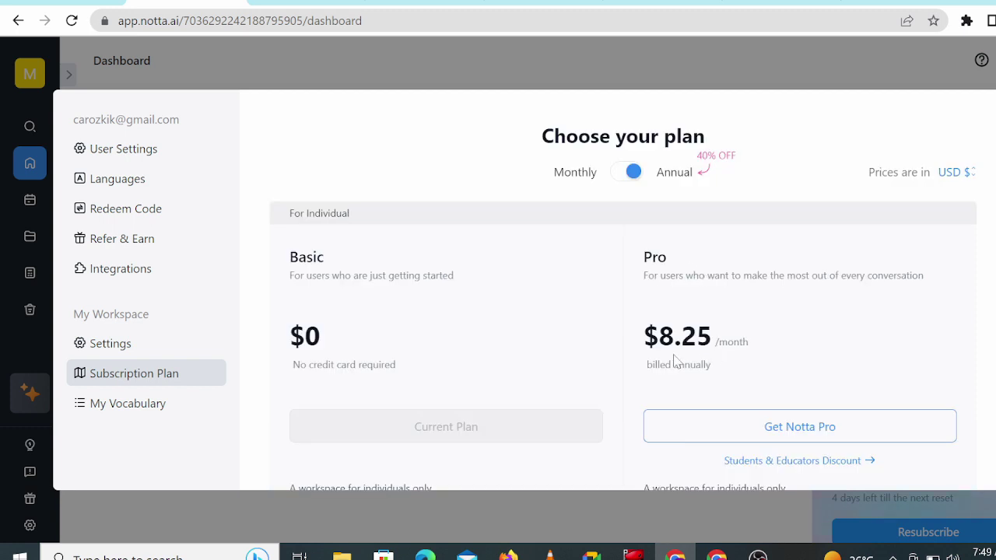
scroll(623, 311, "down", 5)
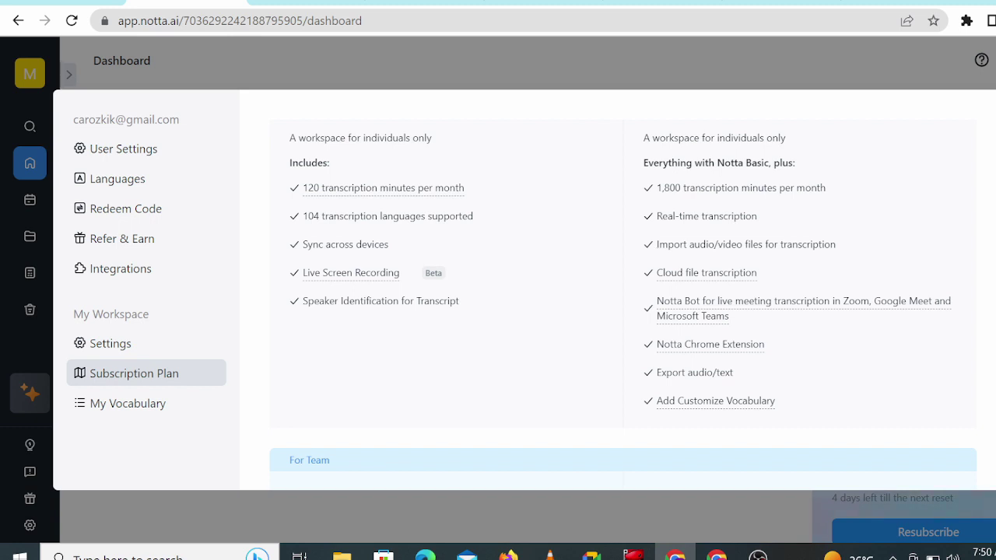
mouse_move(660, 279)
mouse_move(657, 412)
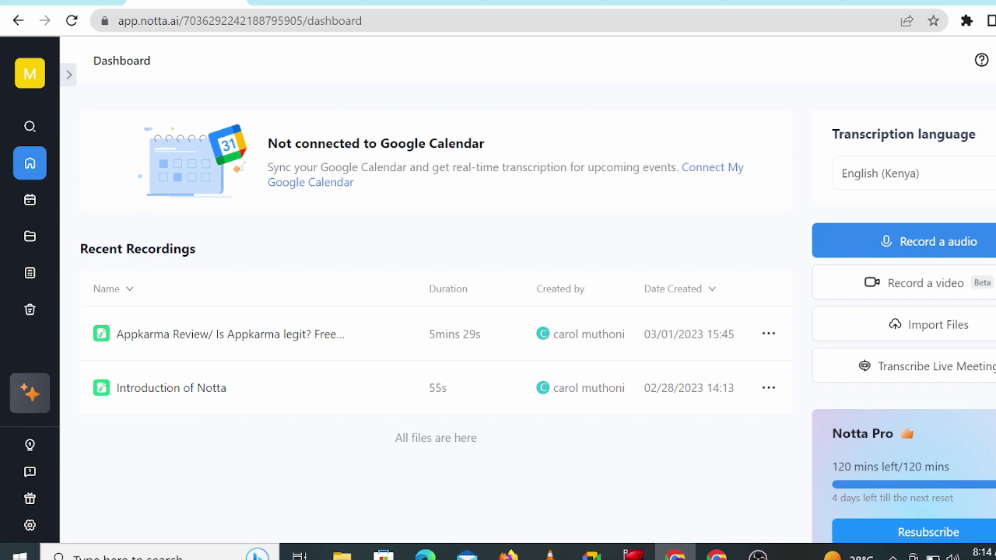
View the available transcription languages on the dashboard, keeping the current selection
left_click(914, 173)
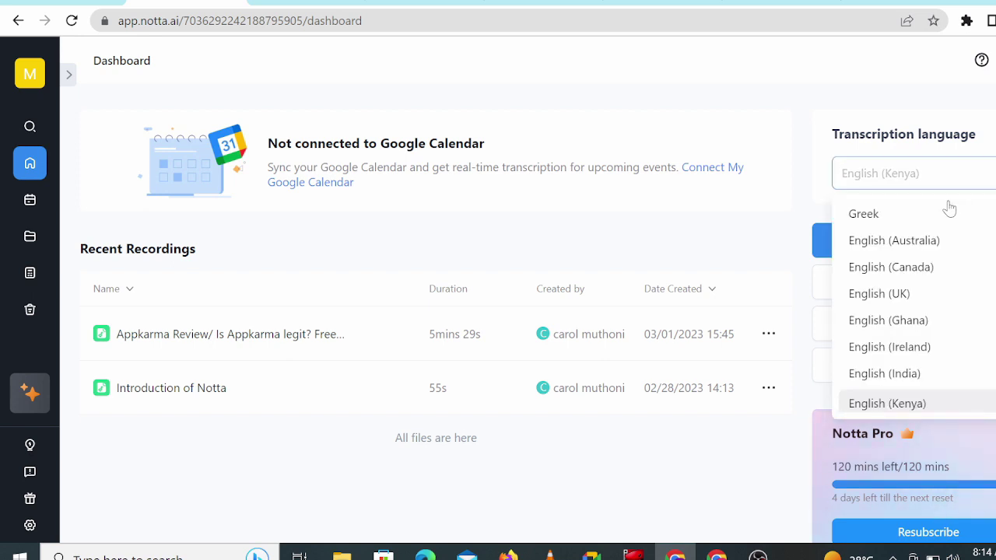
left_click(829, 196)
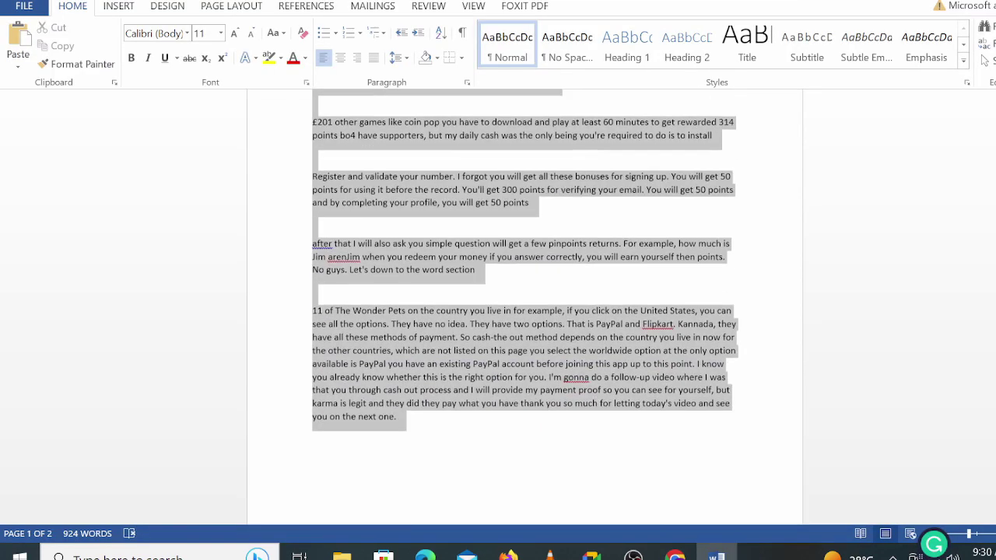
In Word, paste the copied video transcript into a blank document and look through the text
scroll(574, 283, "down", 2)
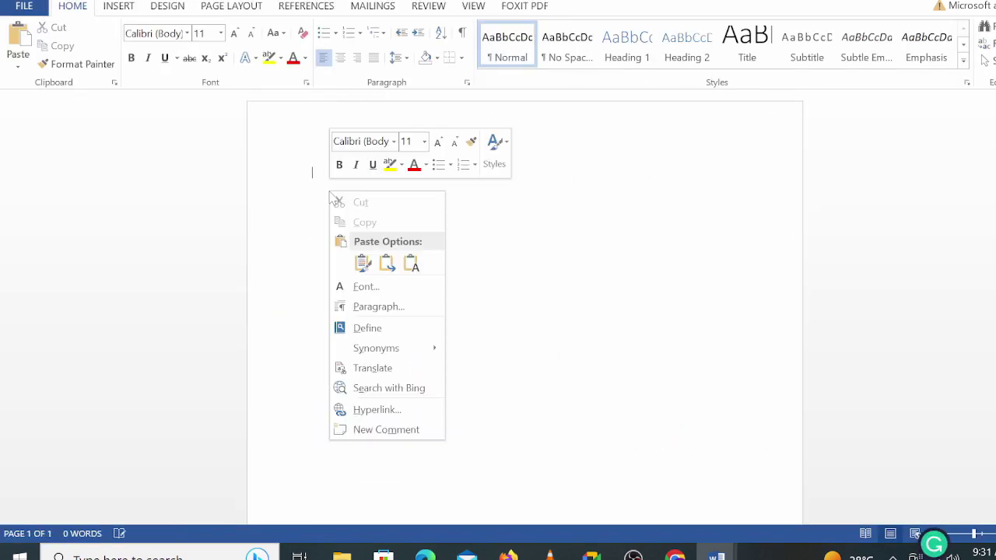
key("Escape")
right_click(321, 172)
left_click(406, 245)
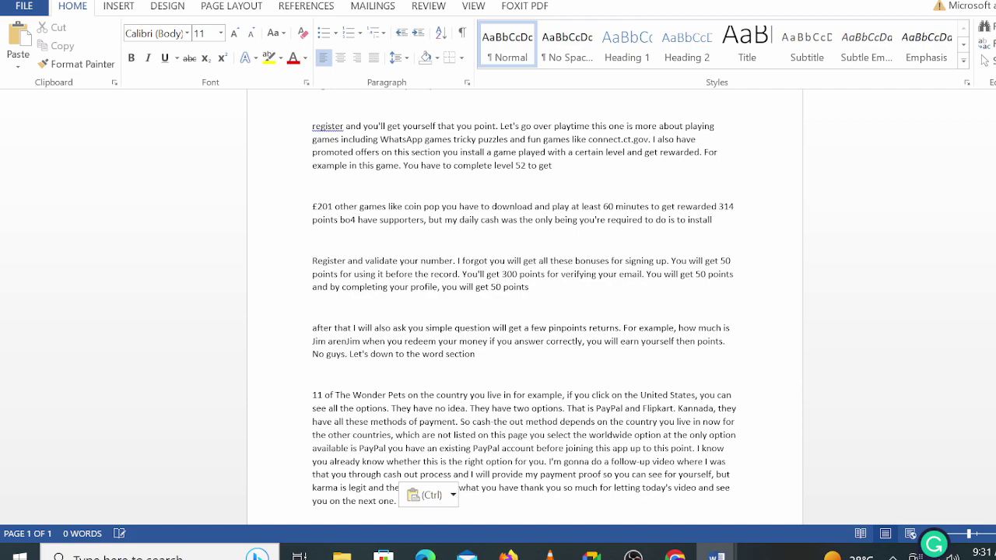
scroll(524, 312, "up", 15)
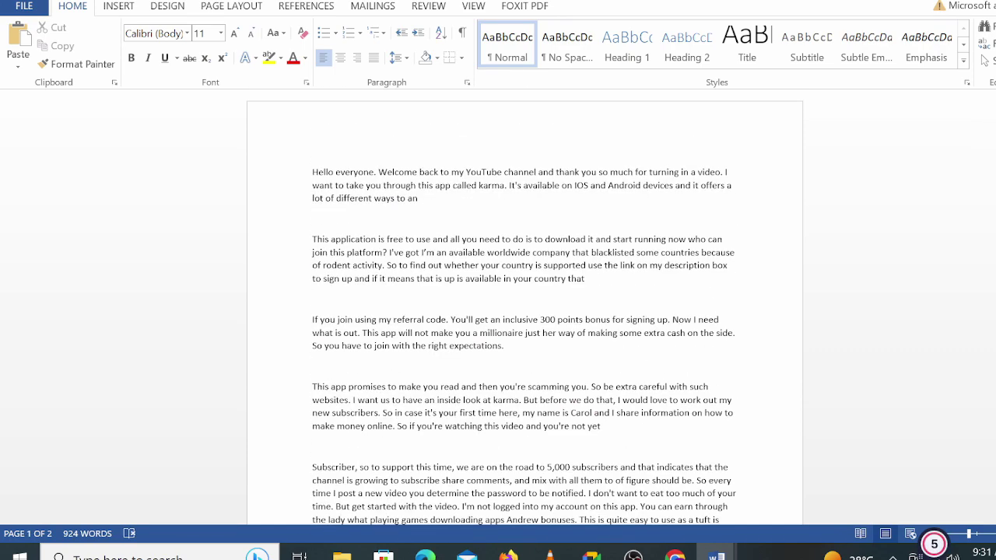
scroll(525, 311, "down", 10)
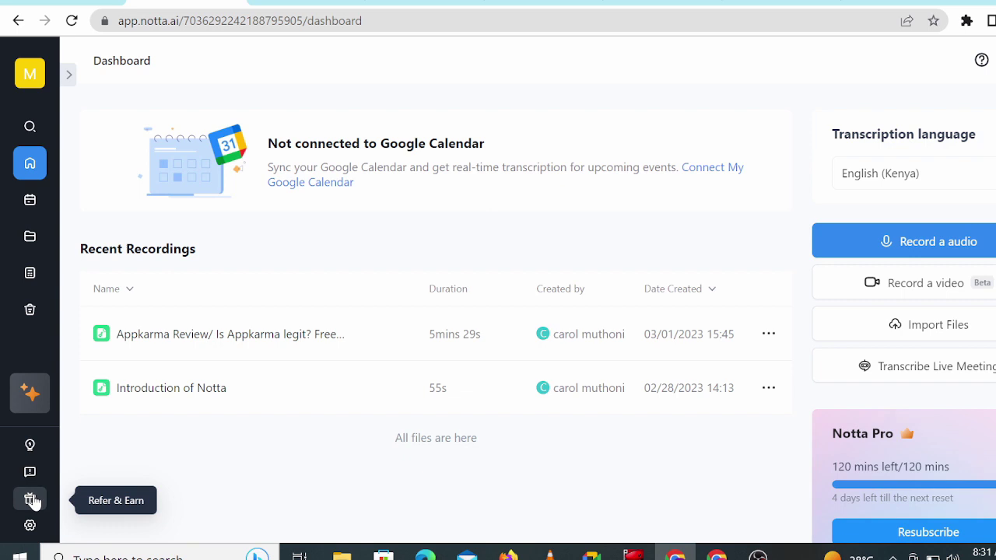
In Notta, copy the referral share link from the Refer & Earn settings
left_click(31, 500)
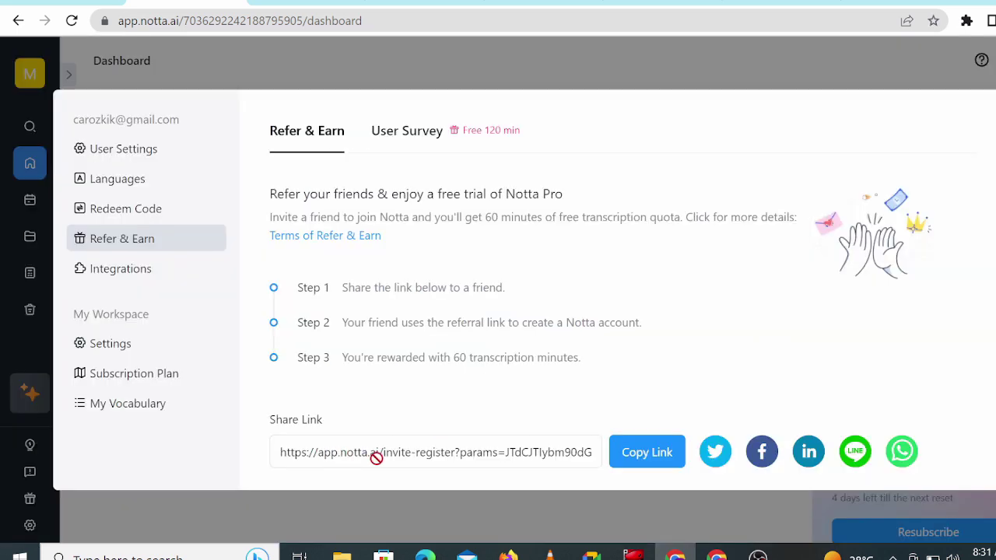
left_click(636, 464)
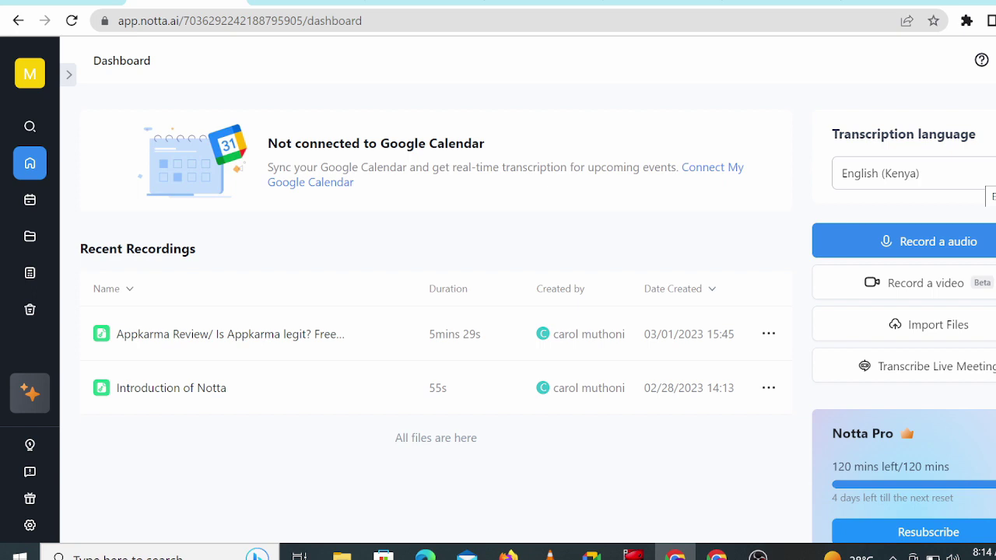
Check the list of transcription languages again and close it without choosing another one
left_click(879, 173)
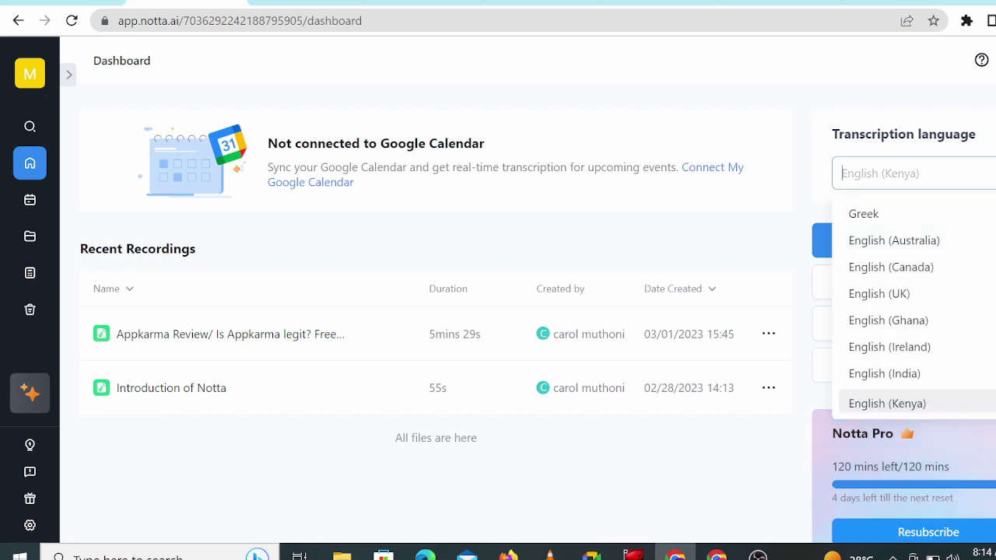
left_click(829, 196)
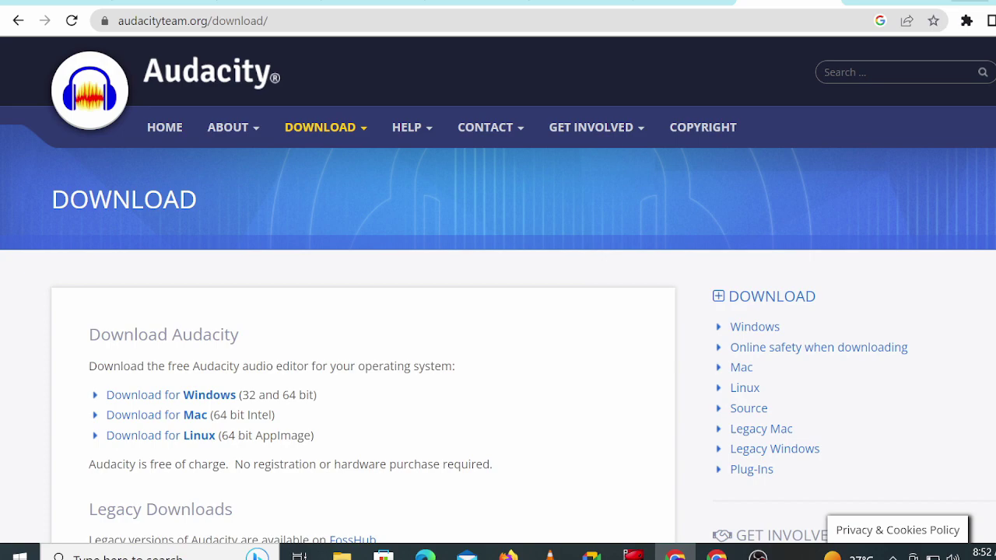
Look through the Audacity website's download page, including the operating system options and additional information
scroll(498, 288, "down", 1)
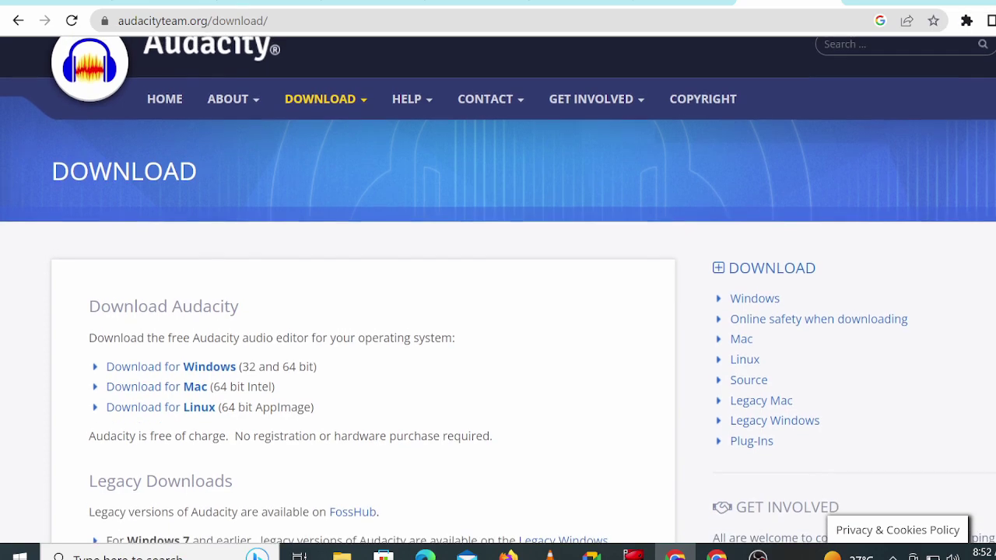
scroll(498, 288, "up", 1)
scroll(498, 287, "down", 2)
scroll(498, 288, "up", 2)
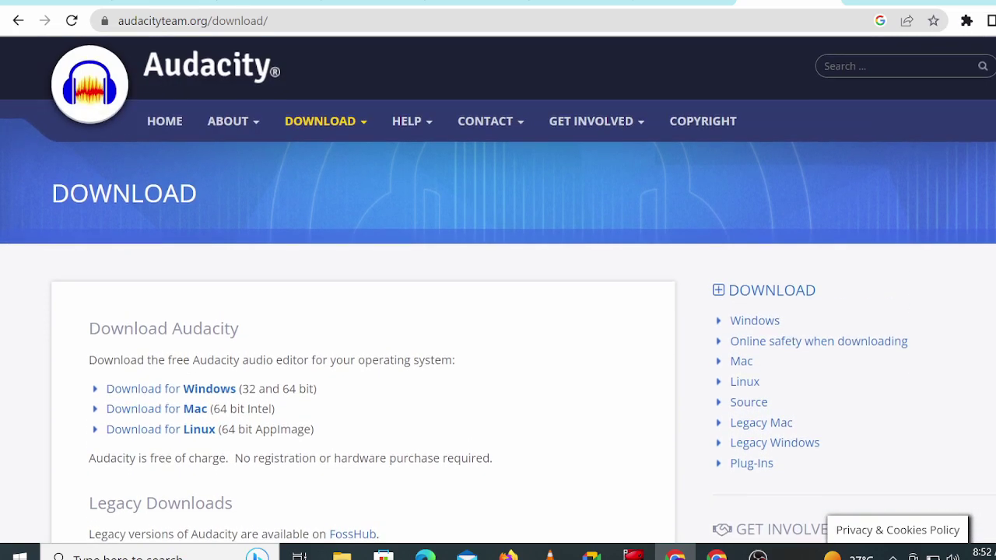
scroll(498, 288, "down", 5)
scroll(498, 288, "down", 3)
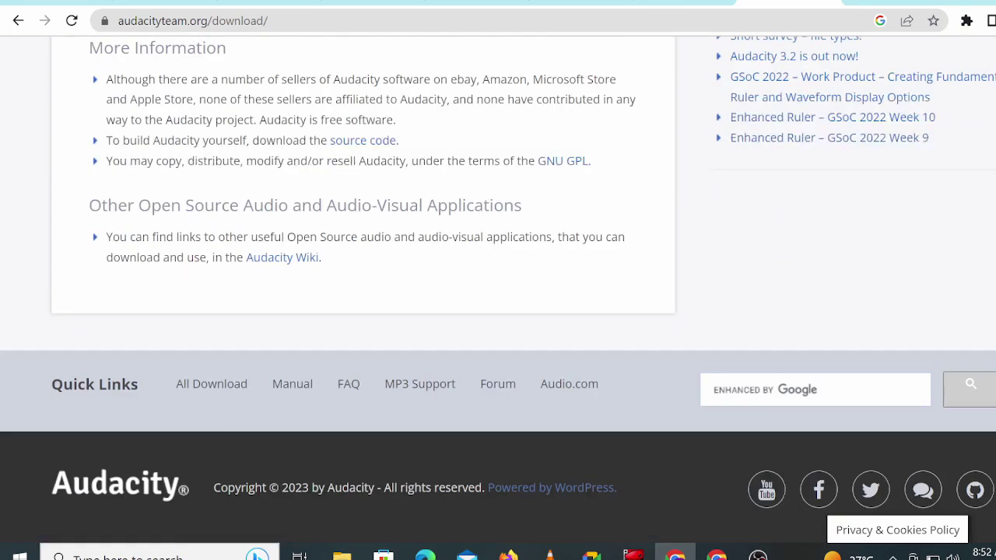
scroll(498, 288, "up", 1)
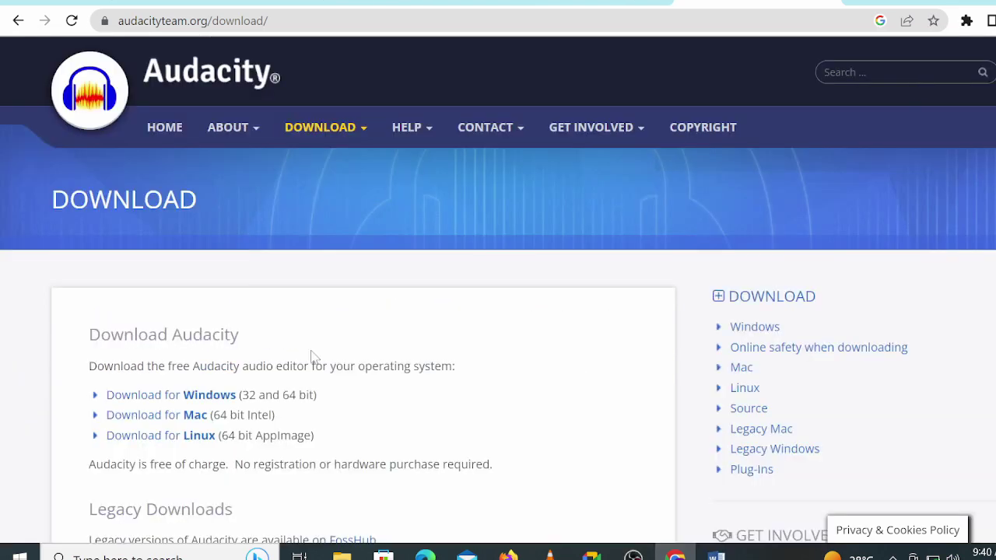
Download the Windows version of Audacity and launch its installer to the setup wizard's welcome page
mouse_move(325, 127)
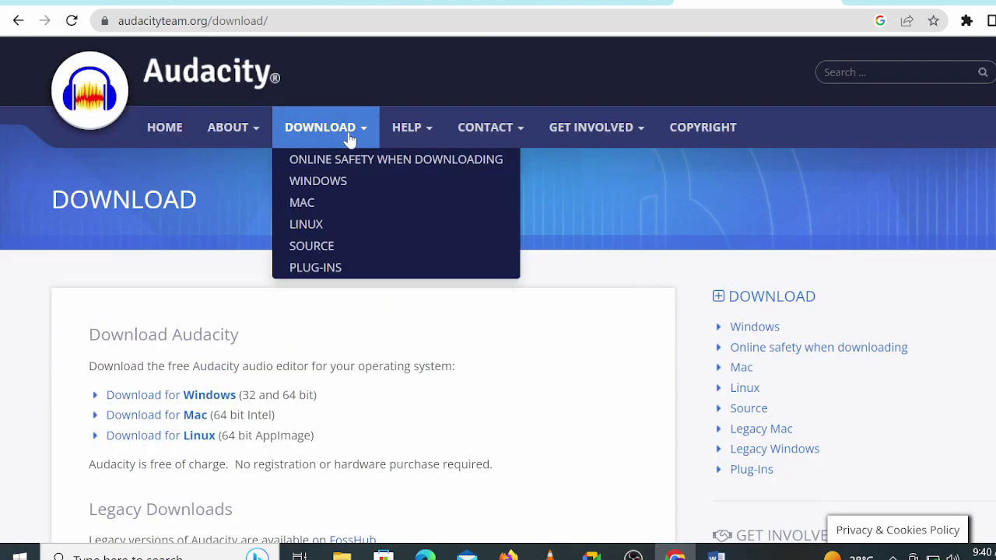
left_click(327, 187)
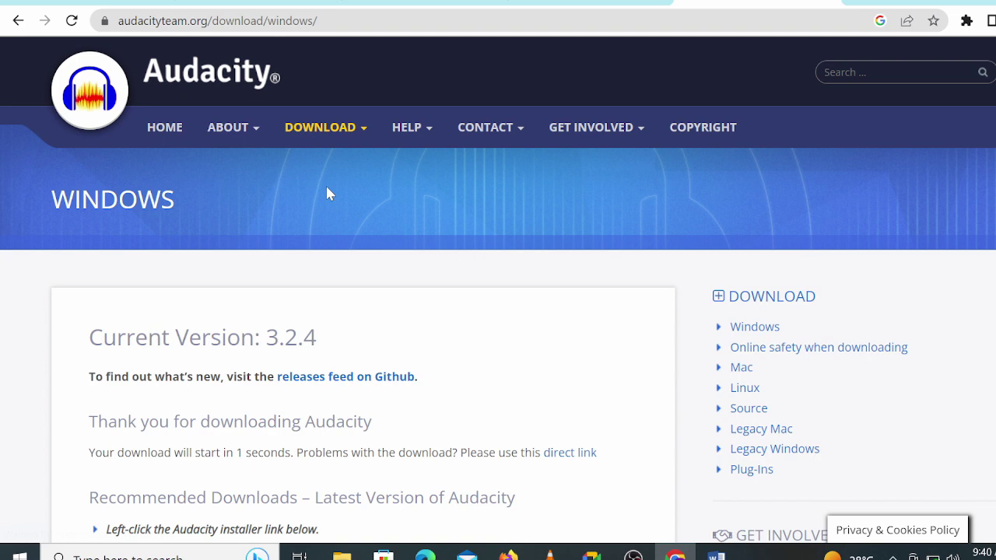
left_click(174, 518)
left_click(205, 413)
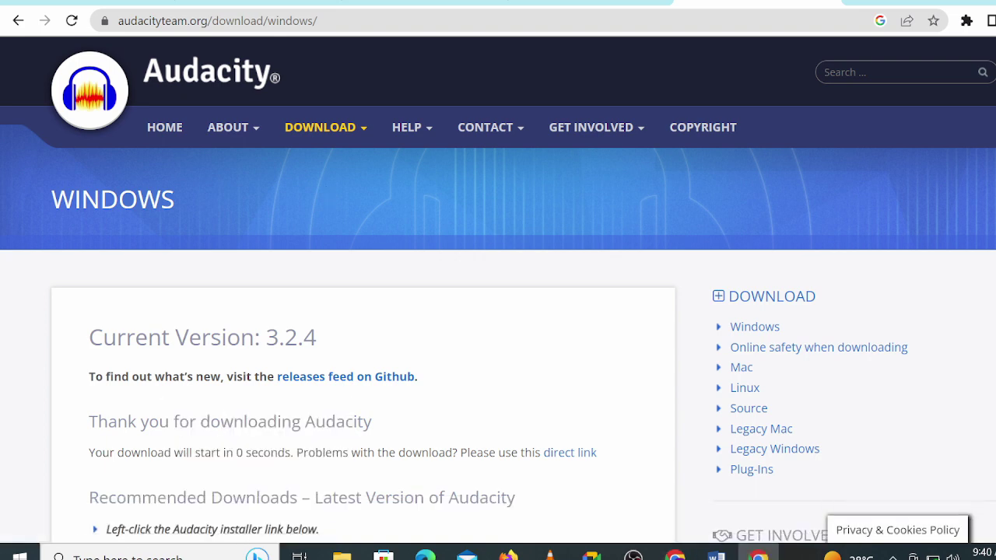
left_click(552, 312)
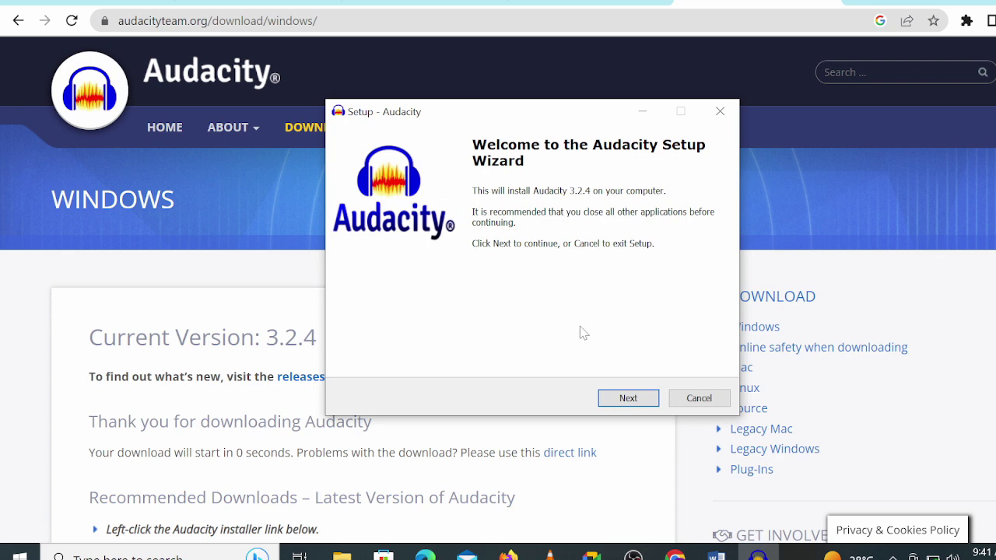
Install Audacity in C:\Program Files\Audacity with a desktop shortcut, and finish the setup wizard with the program set to launch
left_click(650, 401)
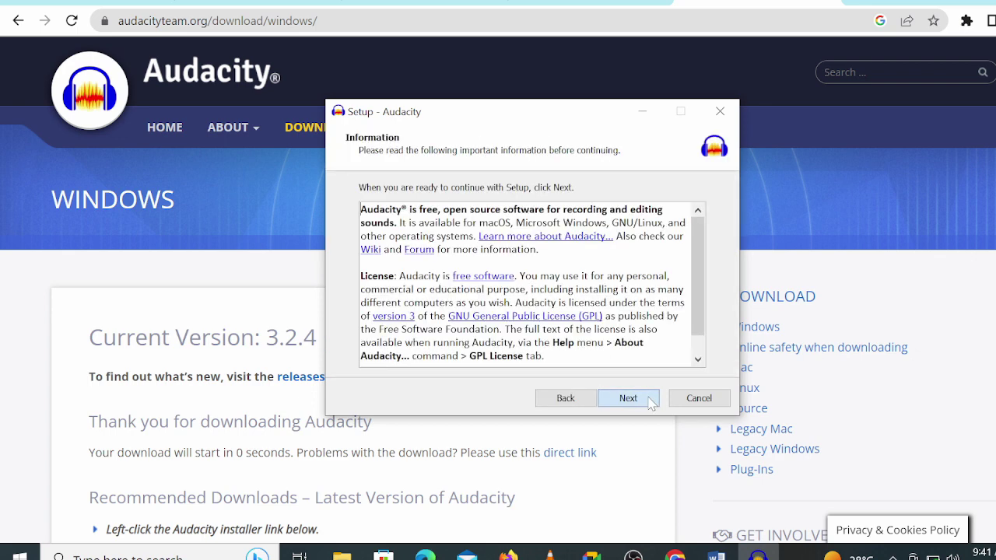
left_click(650, 402)
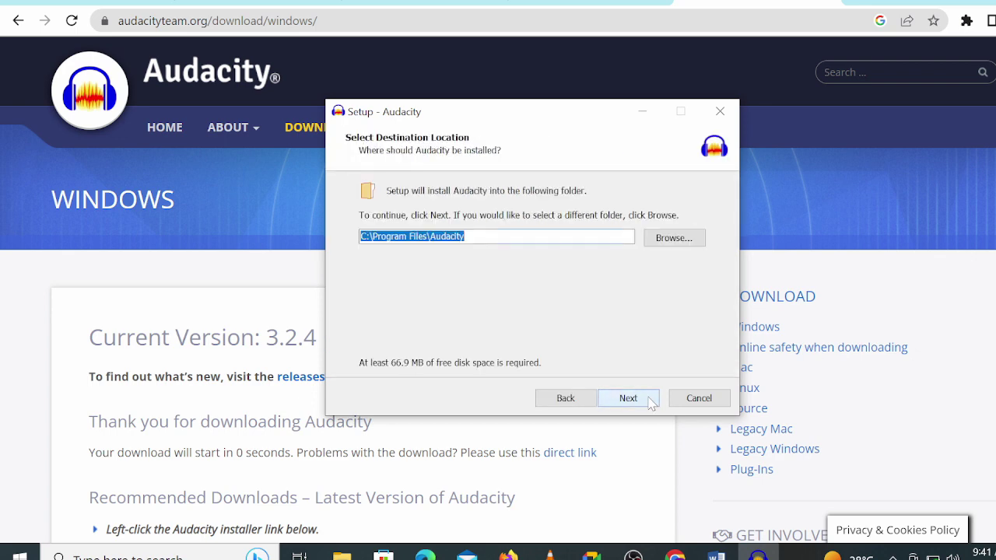
left_click(651, 402)
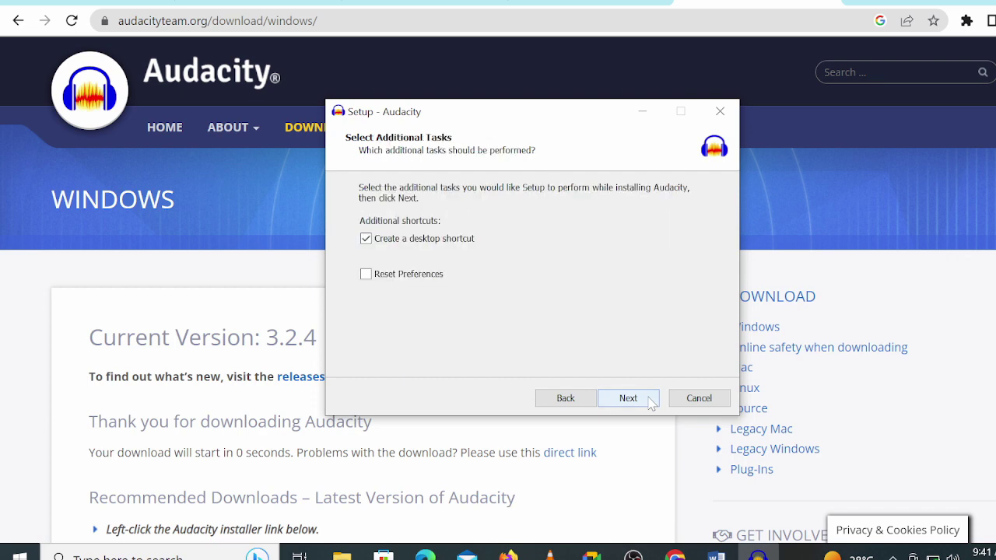
left_click(652, 402)
left_click(651, 401)
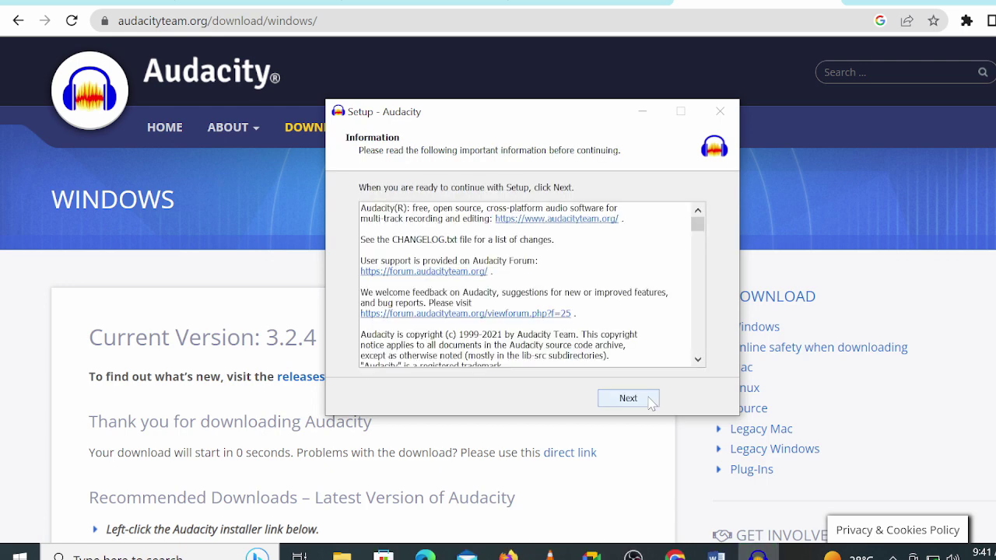
left_click(651, 401)
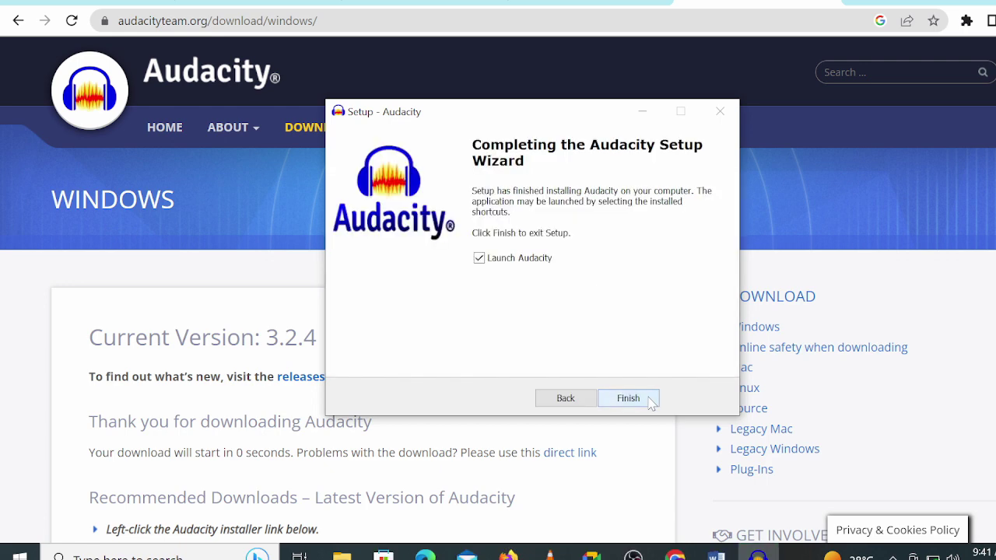
left_click(651, 400)
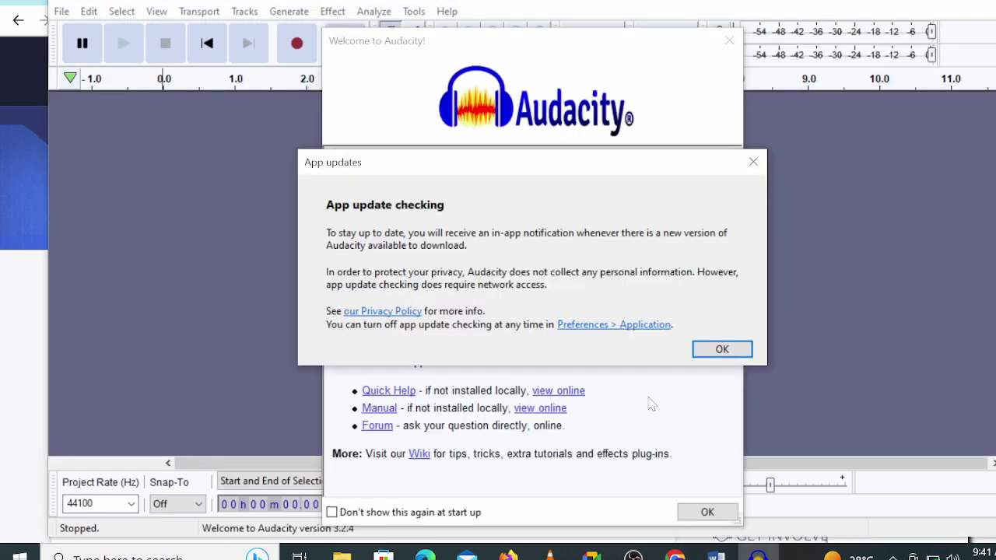
Dismiss the app update notice and the welcome window to reach the empty Audacity project
left_click(715, 350)
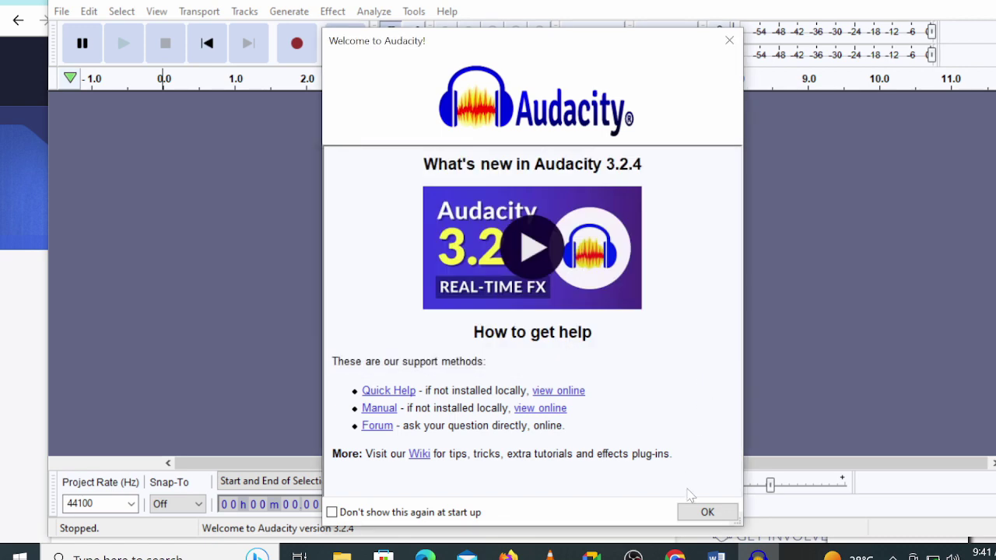
left_click(706, 512)
left_click(962, 1)
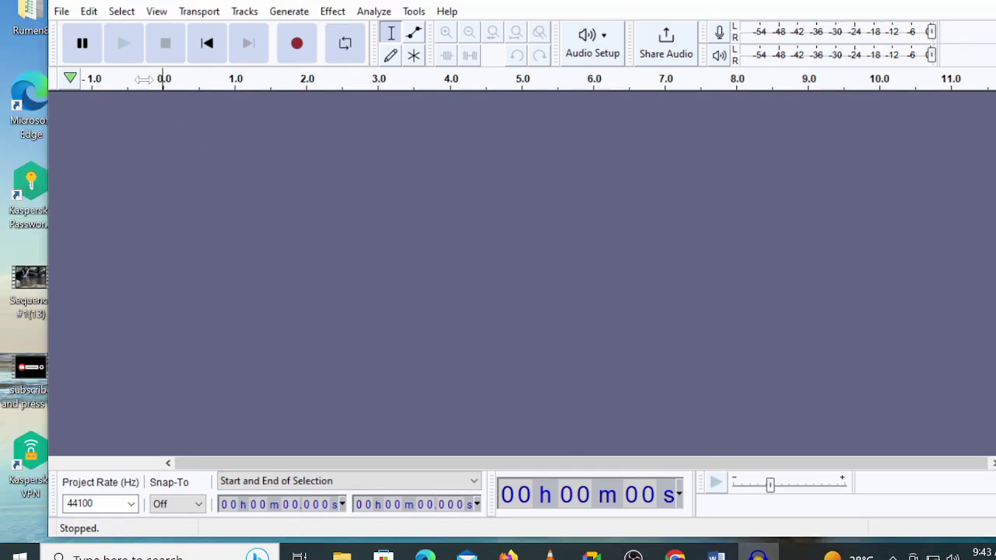
Open the audio file "Transcription test 1 - American English (1) - Copy" from the Desktop
left_click(62, 11)
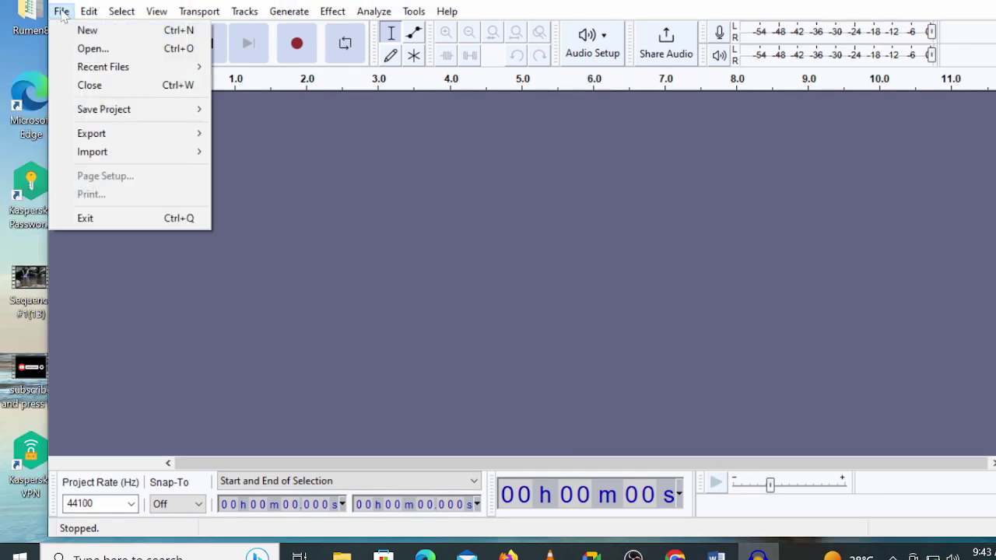
left_click(89, 49)
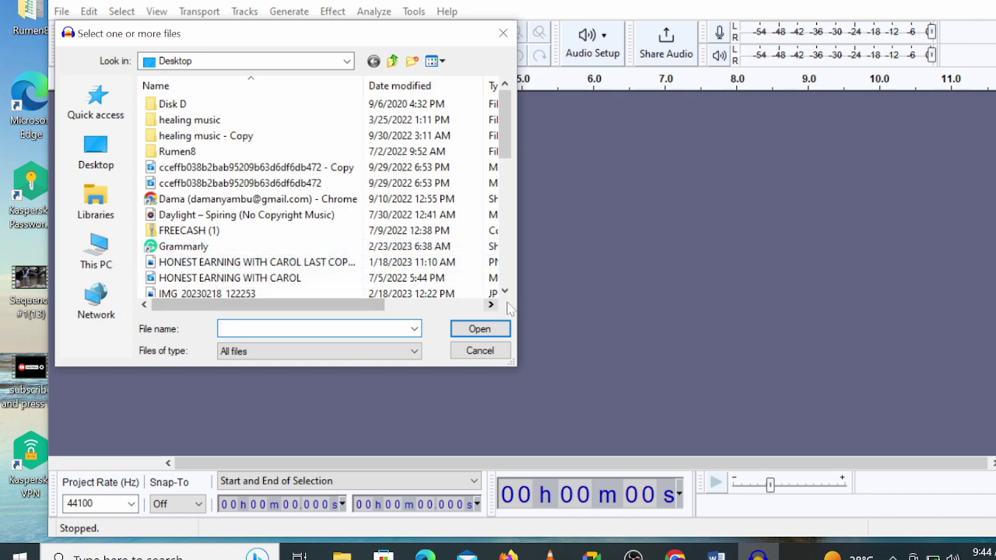
left_click(505, 291)
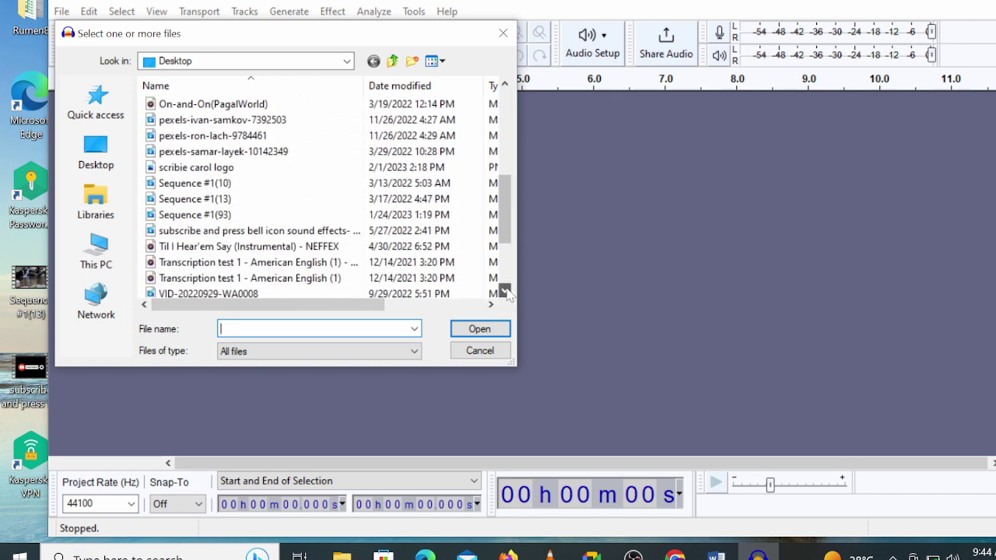
left_click(326, 214)
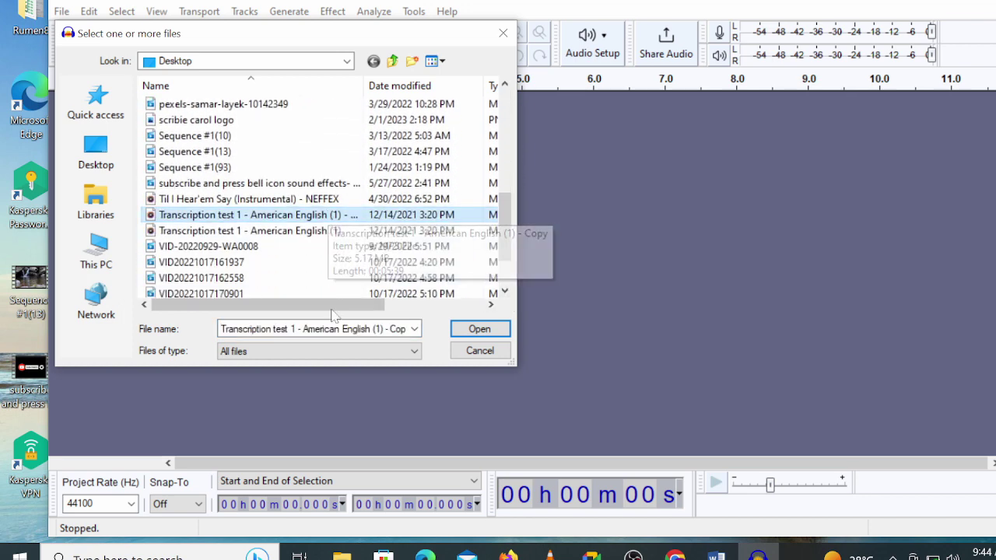
left_click(479, 328)
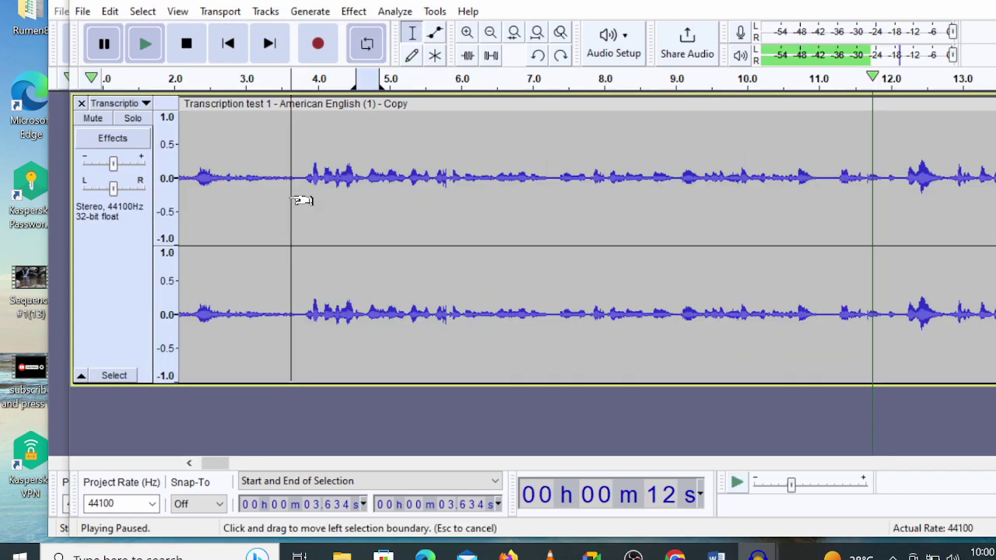
Export the track's first 5 seconds or so as the WAV file "audio file transcription part 3" and delete that section from the track
left_click_drag(304, 200, 315, 200)
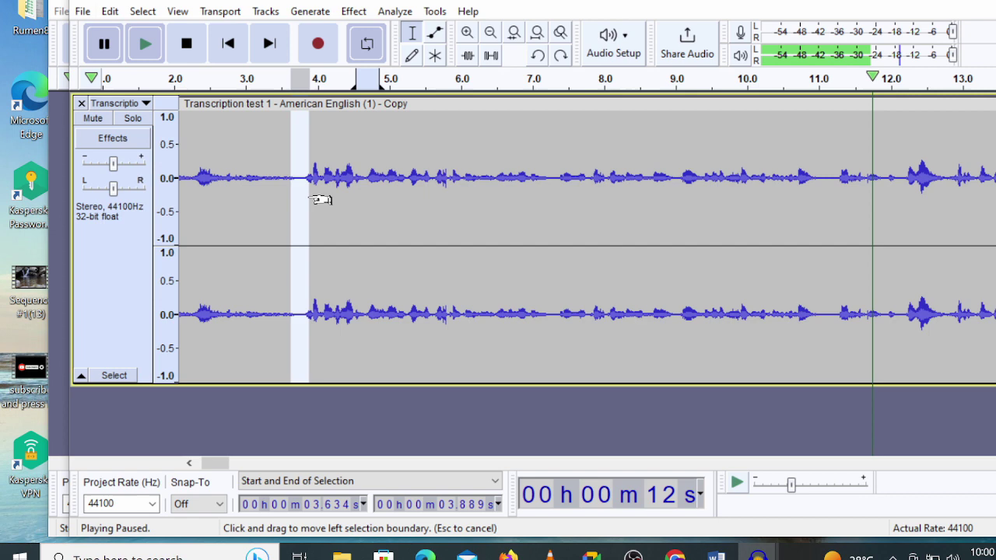
left_click(82, 11)
mouse_move(105, 134)
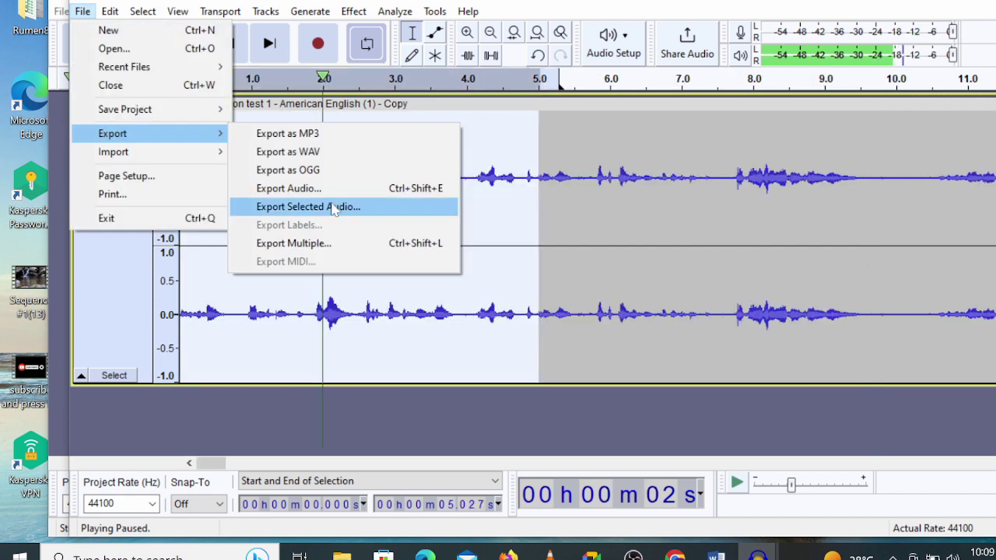
left_click(332, 206)
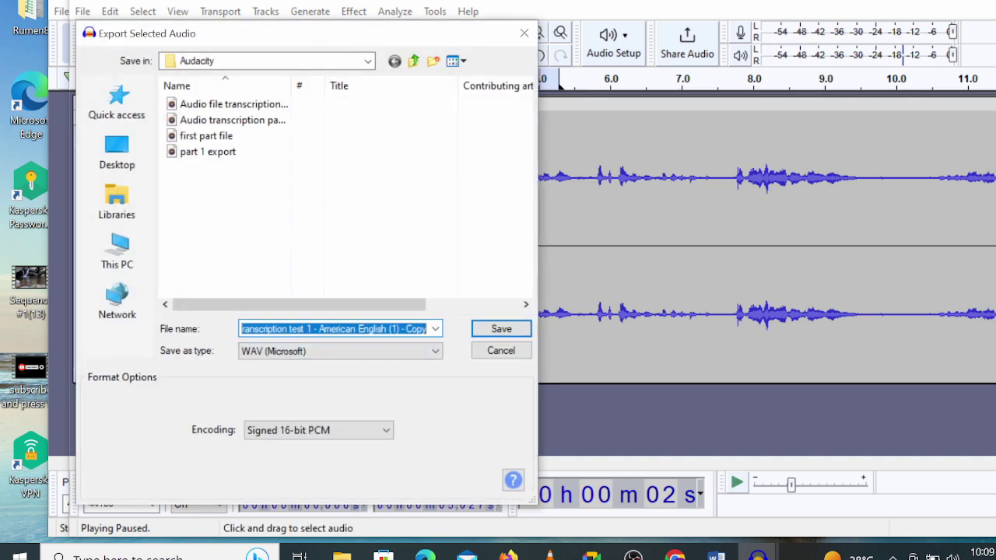
key("BackSpace")
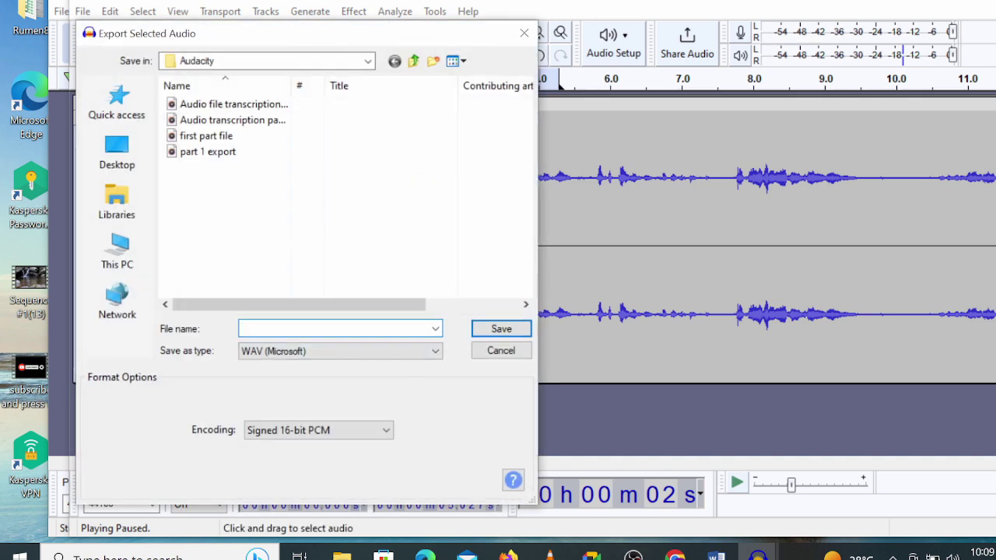
type("audio")
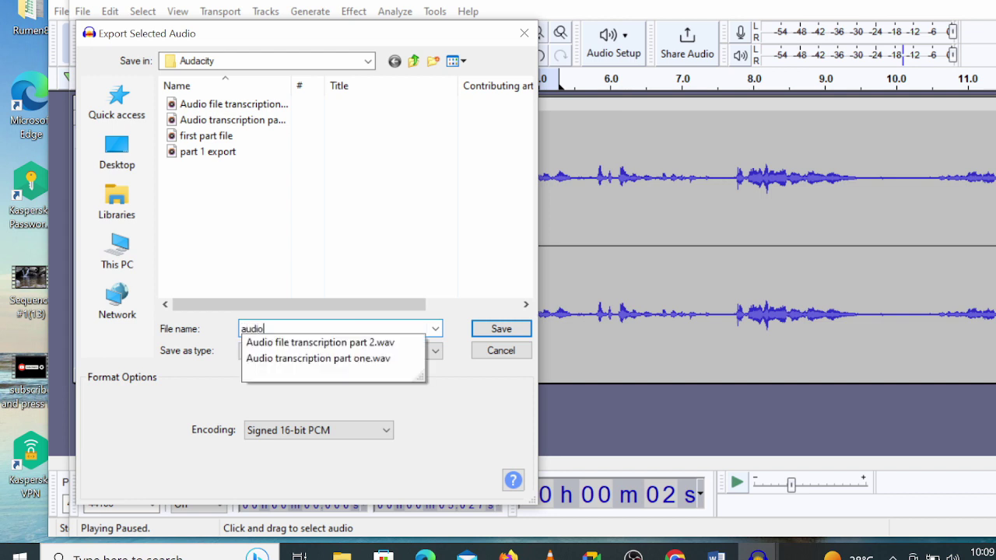
type(" file transcription part 3")
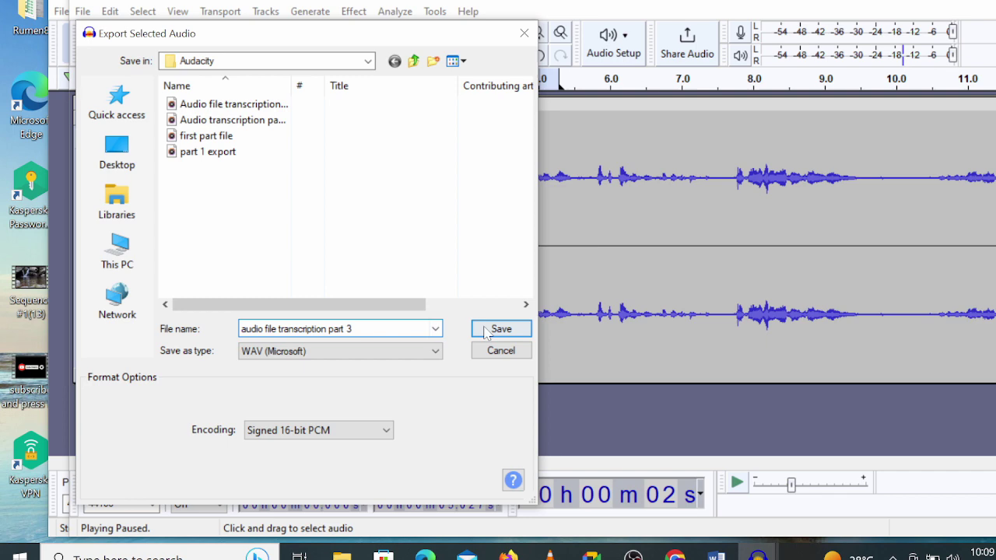
left_click(490, 330)
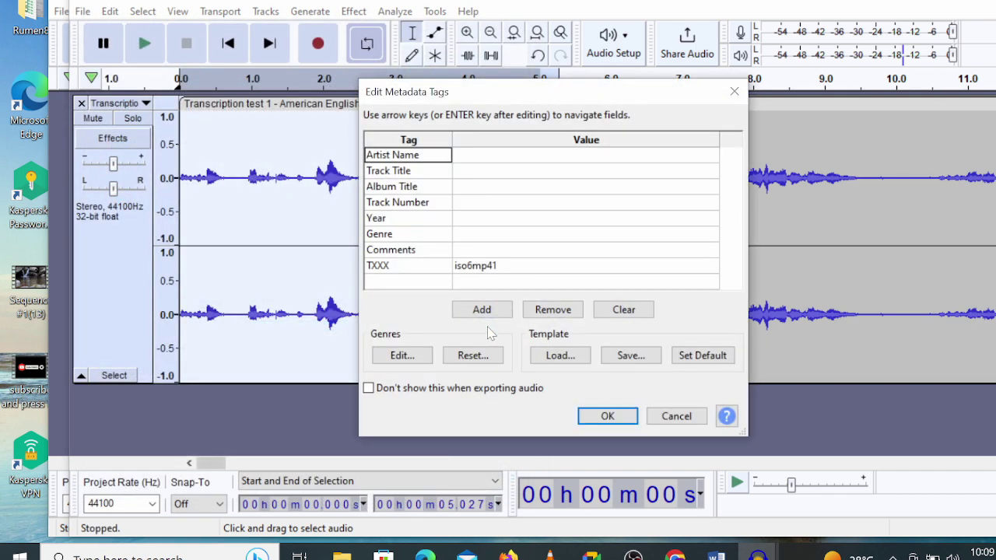
left_click(599, 418)
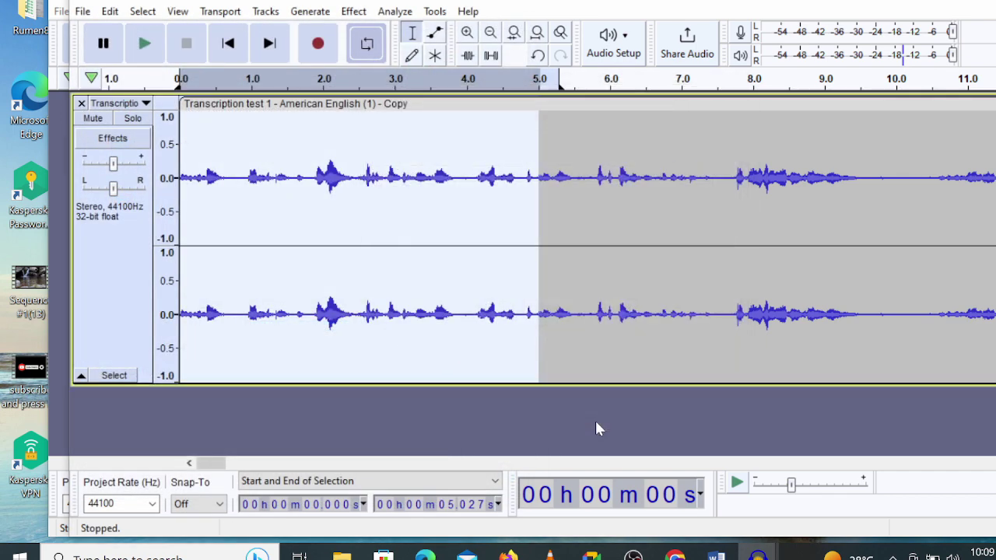
key("Delete")
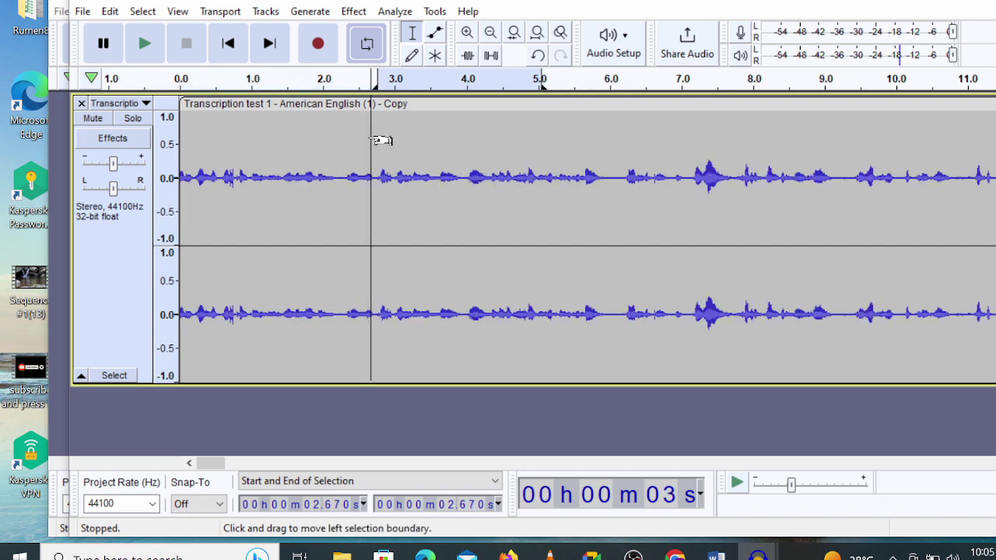
Select about the first 5 seconds of the remaining track and export them as the WAV file "Audio file transcription part 2"
left_click_drag(368, 137, 541, 126)
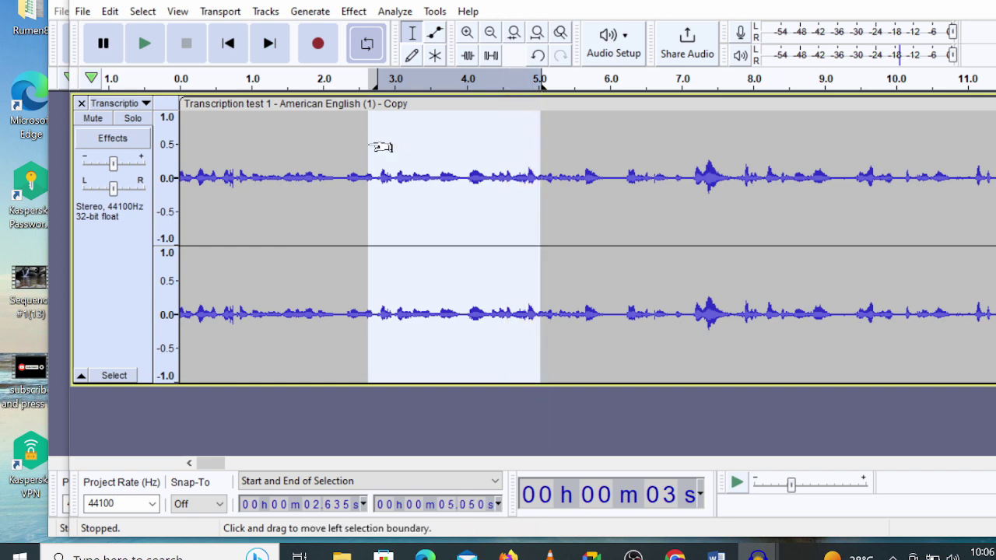
left_click_drag(381, 147, 181, 144)
left_click(82, 11)
mouse_move(164, 136)
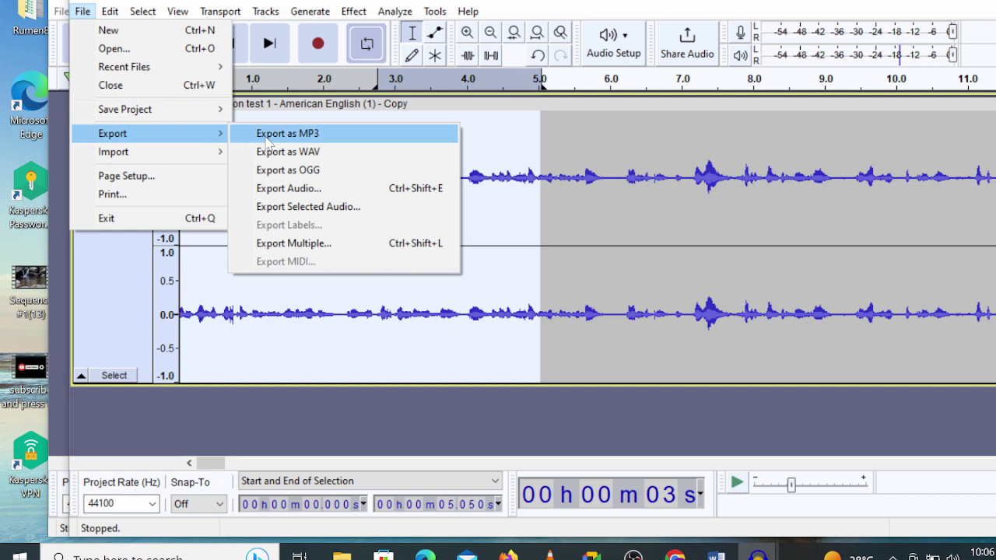
left_click(297, 208)
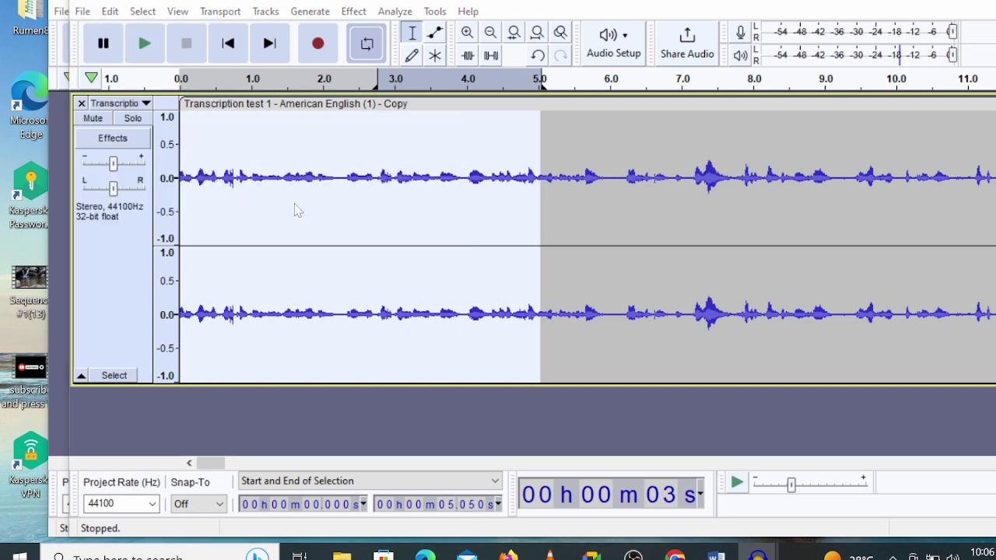
key("ctrl+v")
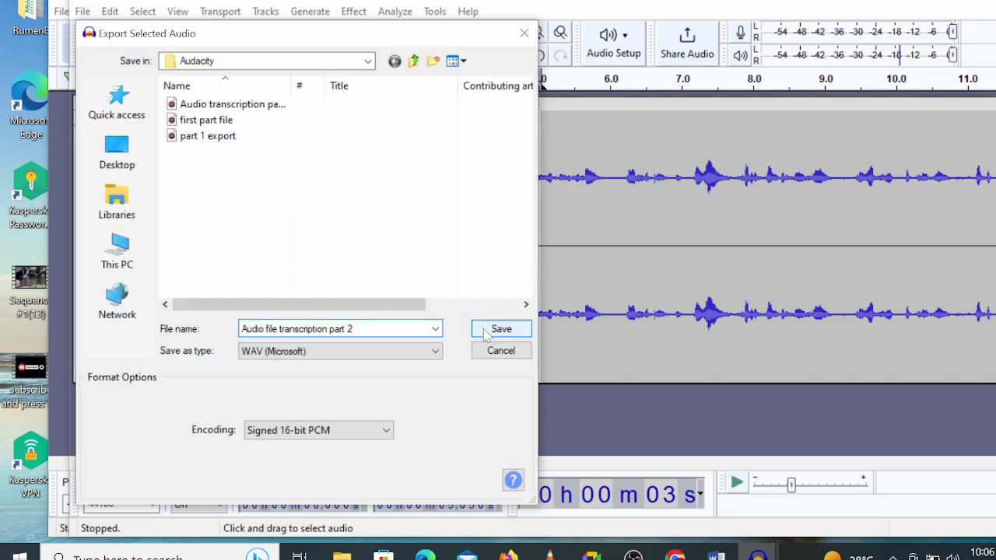
left_click(487, 331)
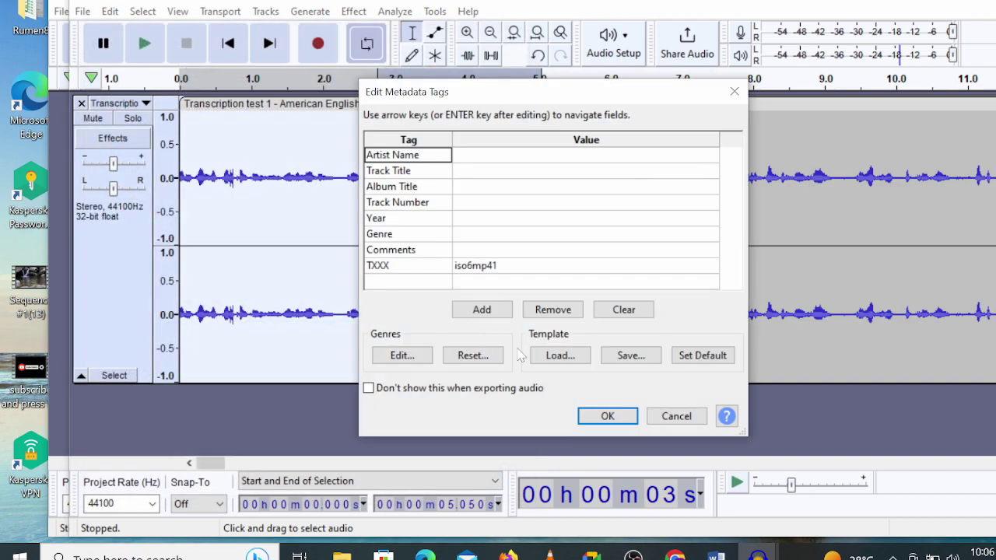
left_click(596, 414)
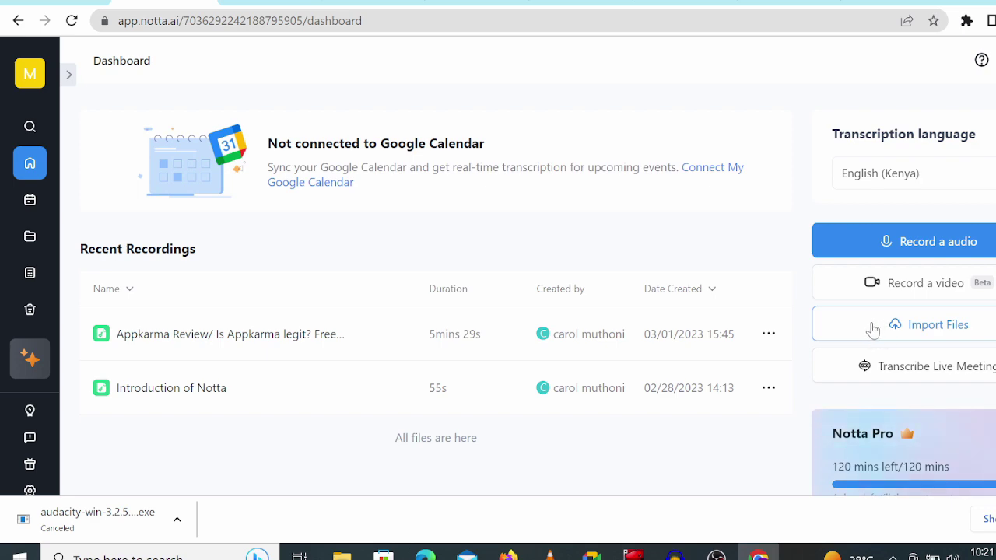
Switch to Notta and import "Daylight – Spiring (No Copyright Music)" from the Desktop for transcription in English (Kenya)
left_click(873, 329)
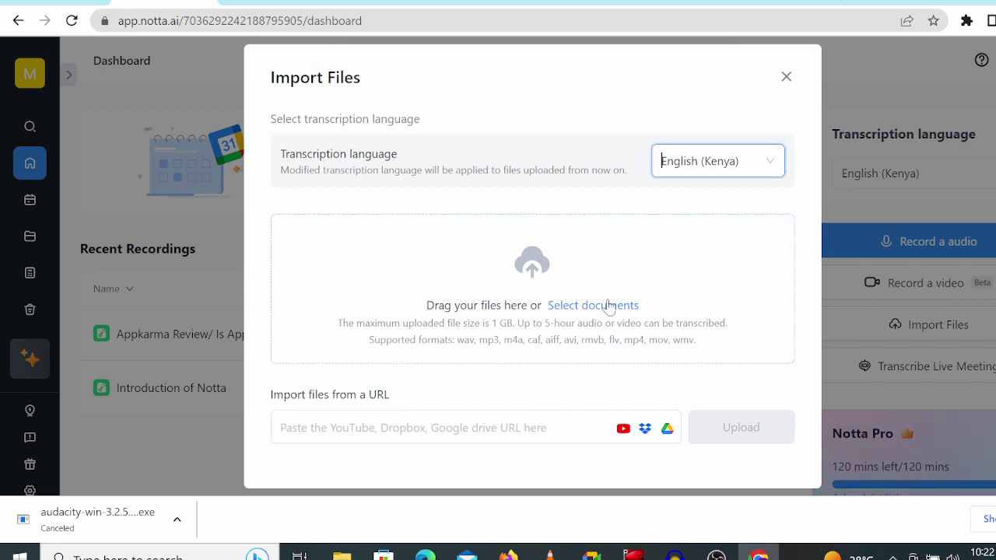
left_click(609, 306)
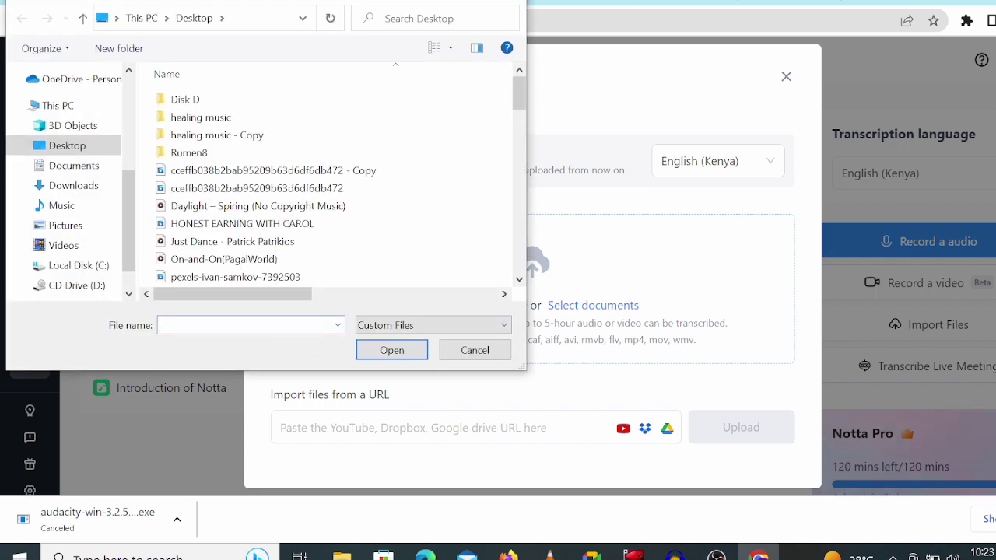
left_click(258, 205)
left_click(391, 350)
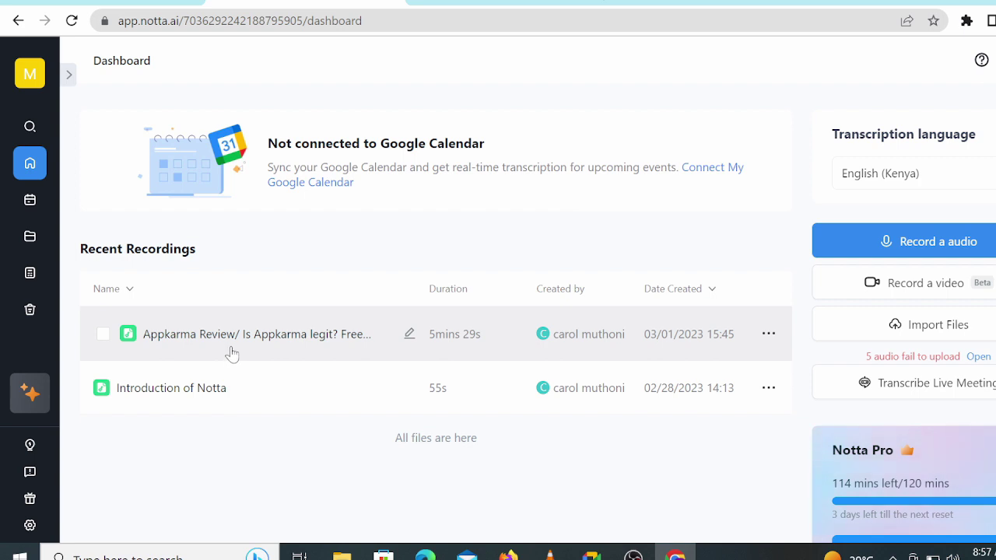
Open the Appkarma Review transcript and review it through the closing paragraph, dismissing the writing suggestion on "they"
left_click(660, 351)
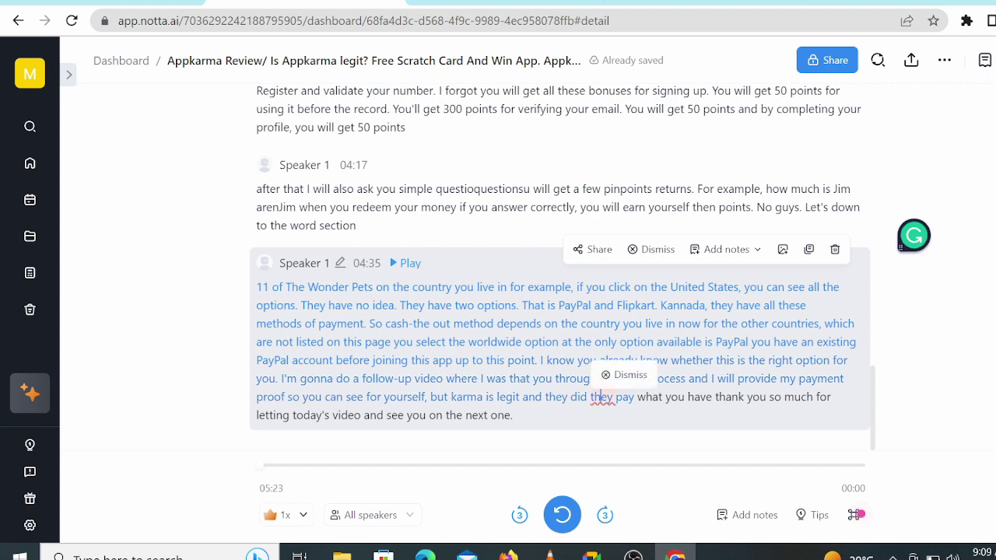
left_click(625, 377)
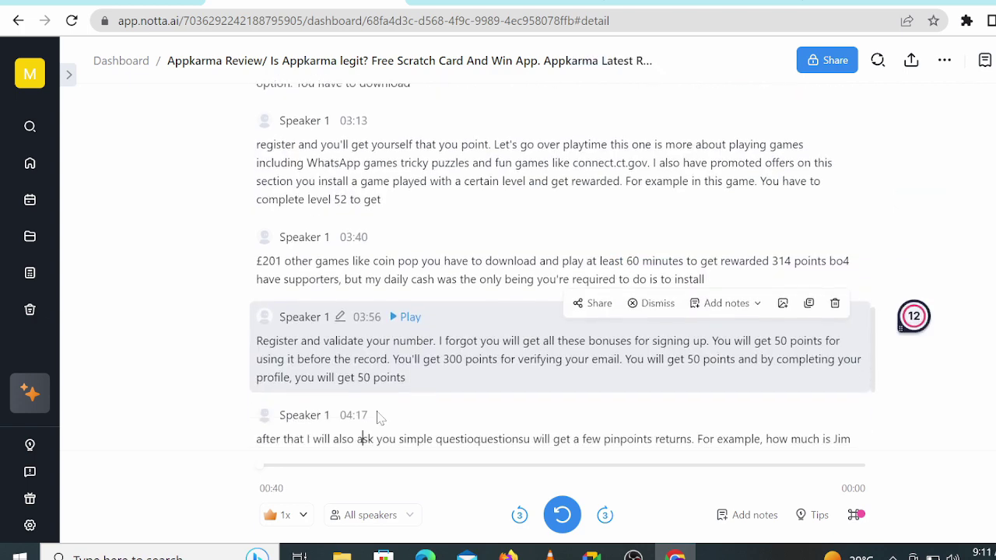
scroll(363, 436, "down", 2)
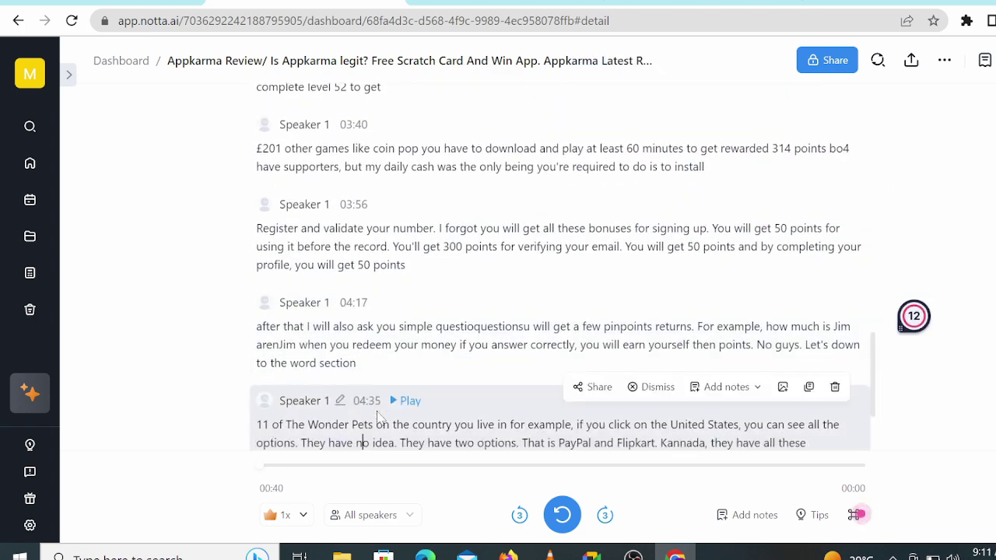
scroll(364, 439, "down", 2)
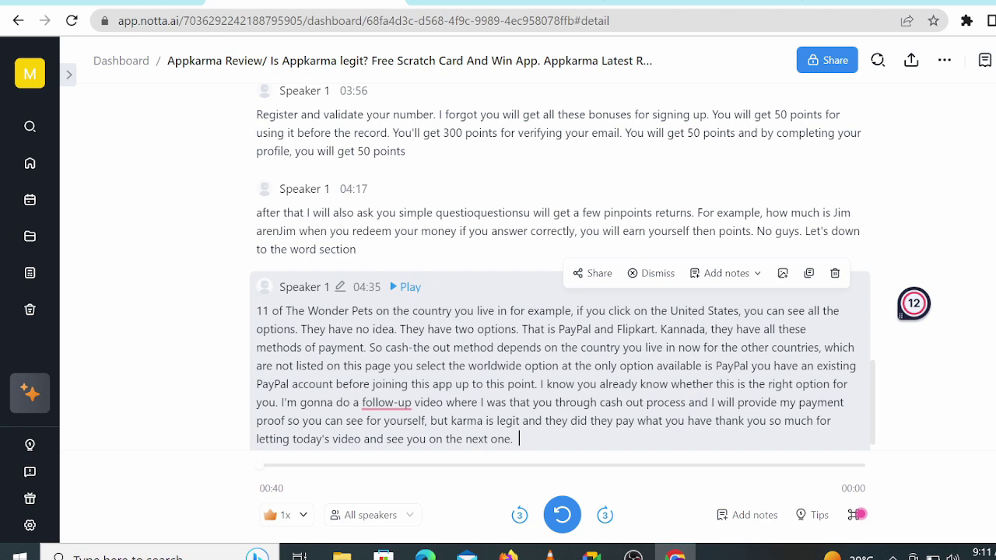
Export the Appkarma Review transcript as a Word document (.docx)
left_click(911, 60)
left_click(687, 253)
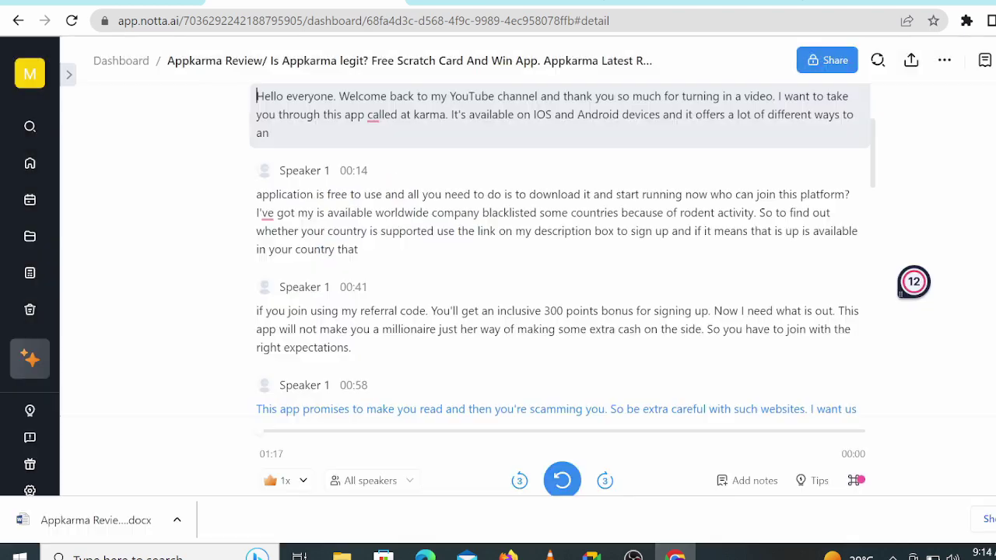
Select the transcript text from the opening paragraph, "Hello everyone", onward and paste it into a blank Word document
key("ctrl+a")
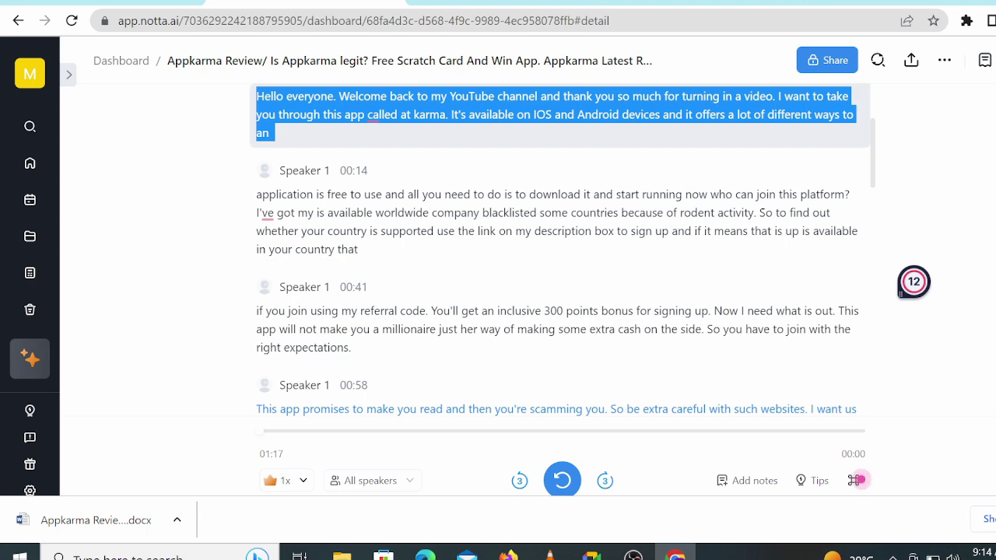
key("ctrl+a")
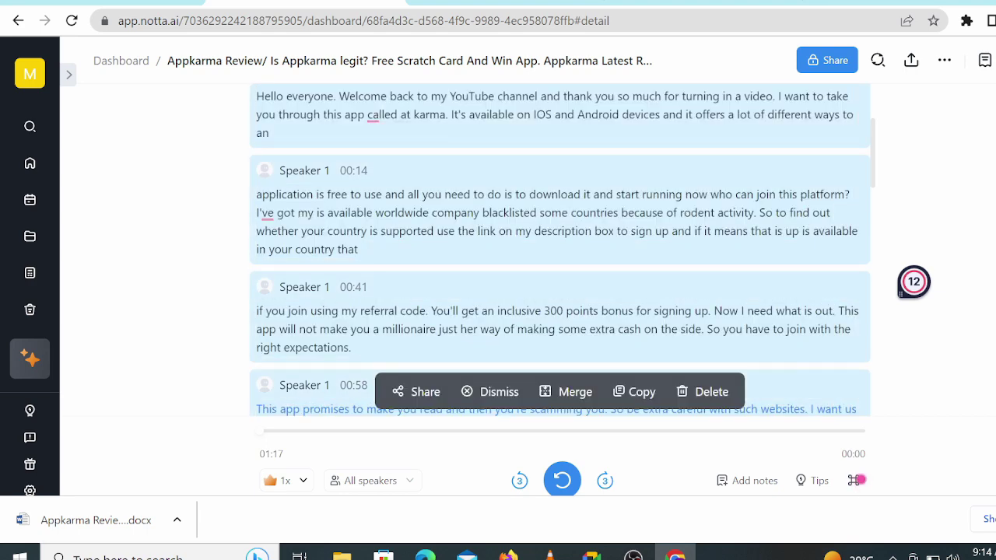
left_click(257, 96)
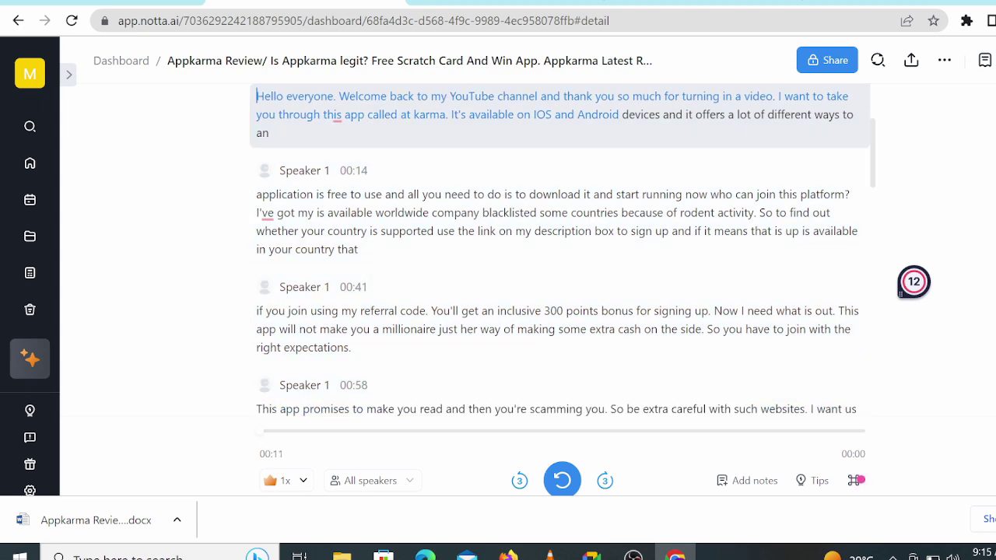
left_click_drag(256, 95, 579, 413)
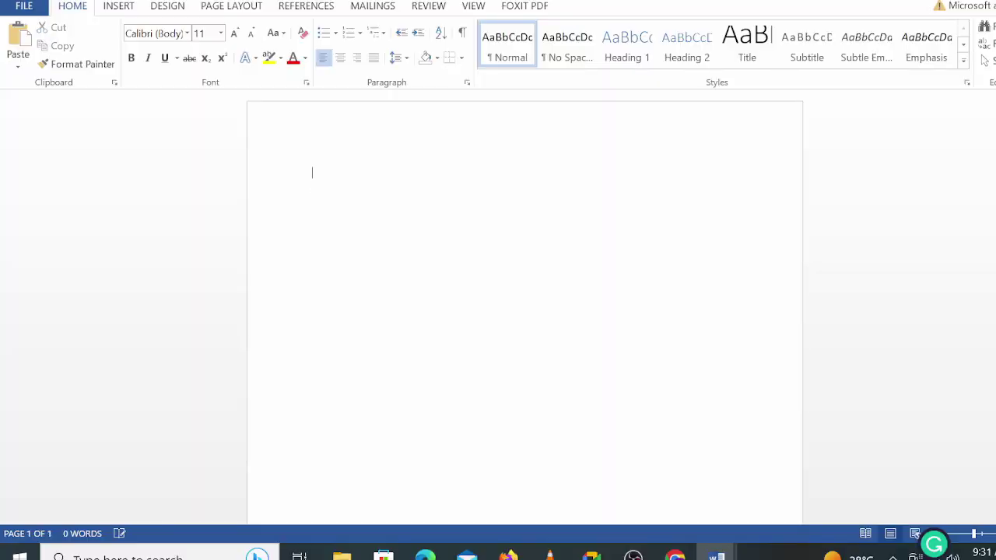
right_click(328, 190)
key("Escape")
key("ctrl+v")
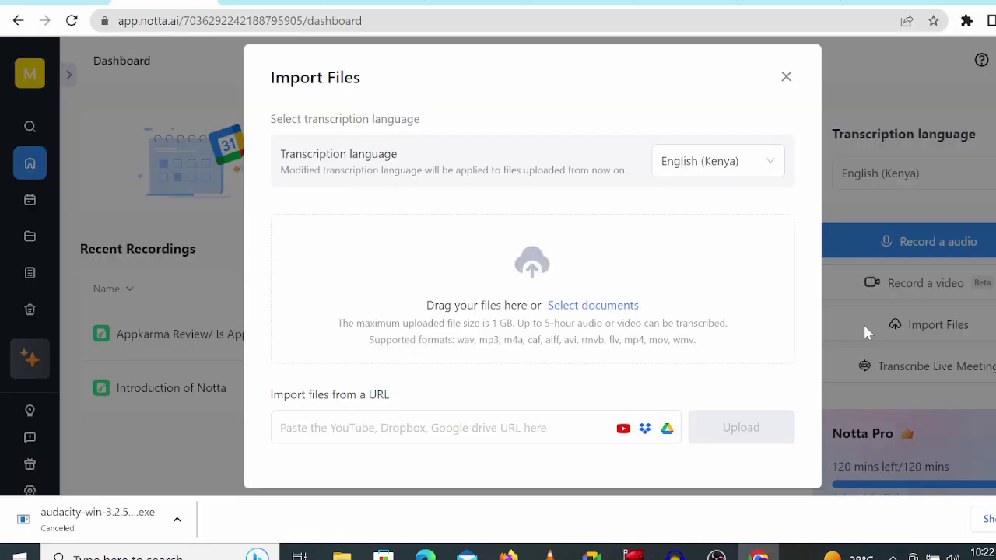
Return to Notta's file import, choose English (Kenya) as transcription language and pick "Daylight – Spiring (No Copyright Music)" from the Desktop
left_click(739, 164)
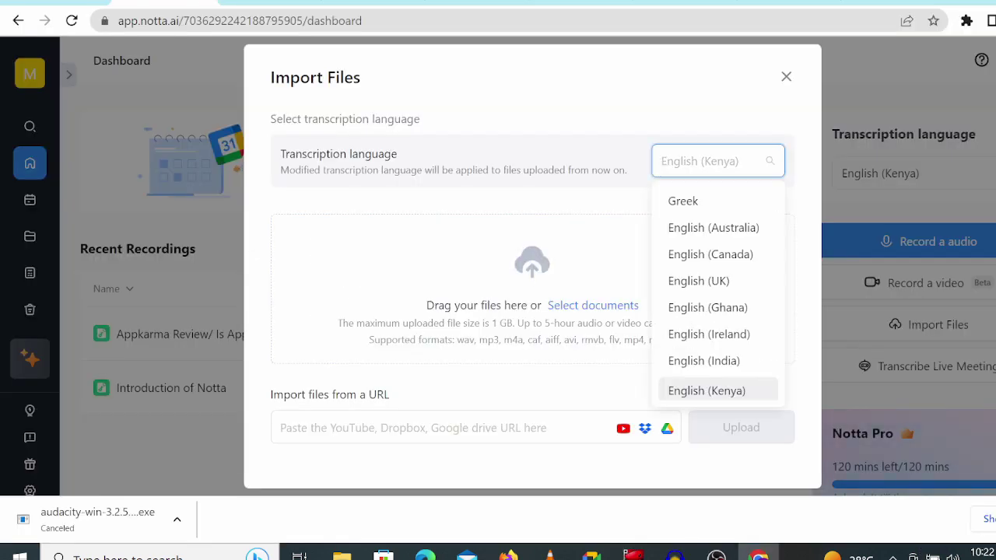
left_click(720, 395)
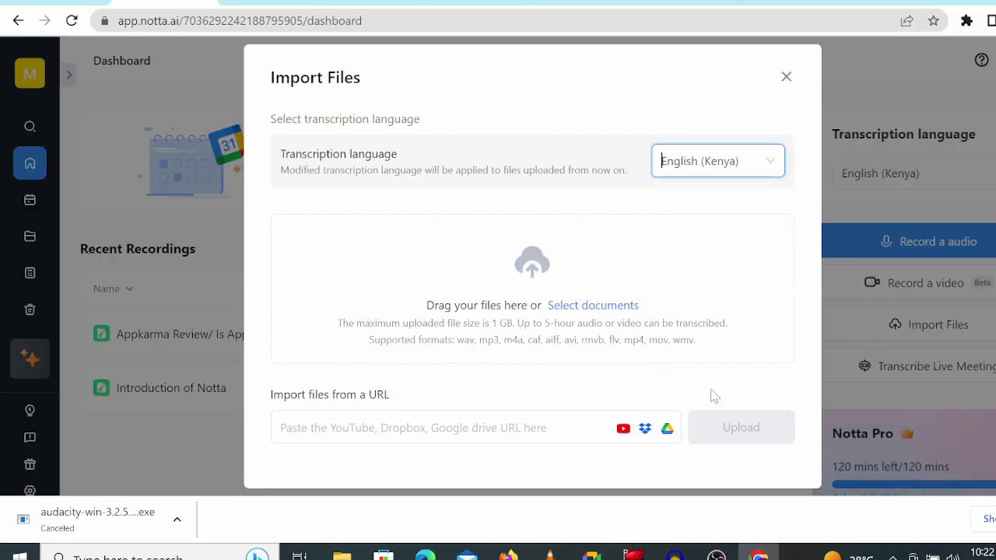
left_click(615, 305)
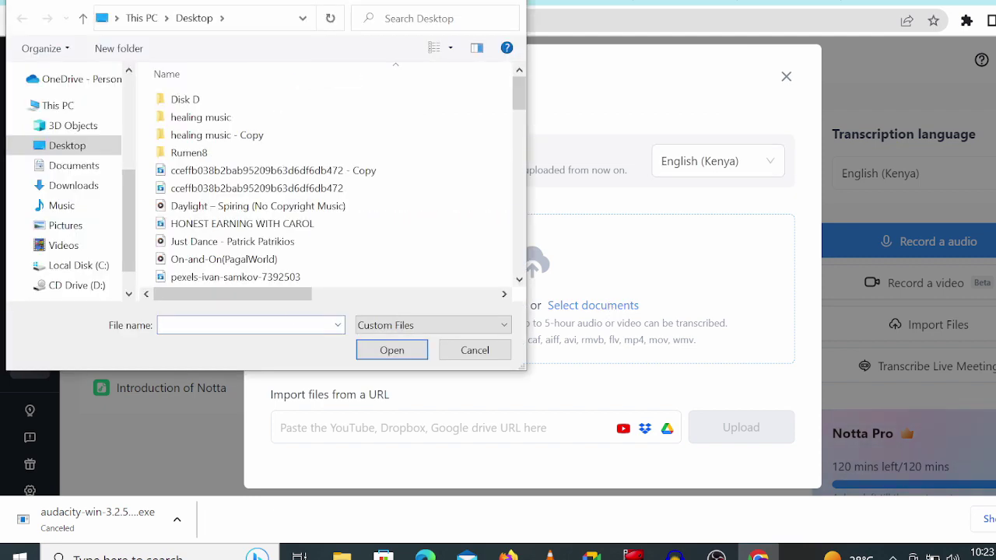
double_click(243, 206)
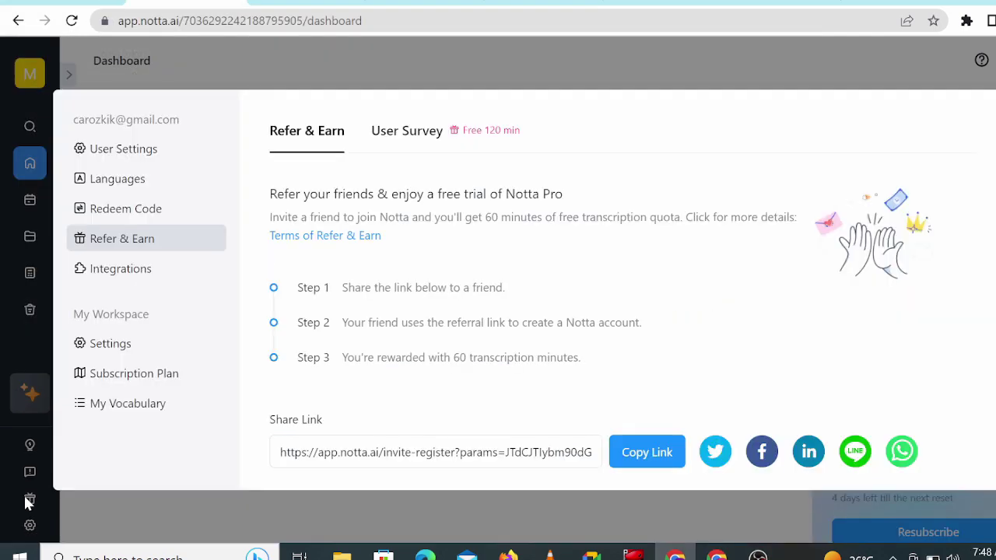
Open Notta's subscription plans and examine the Basic plan's features, including the details of its monthly transcription minutes
left_click(158, 379)
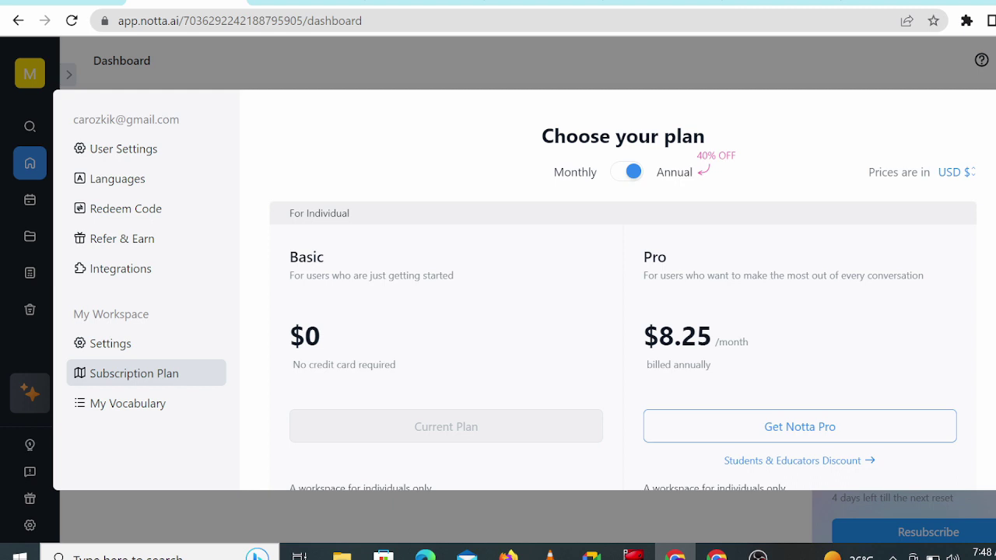
scroll(623, 312, "down", 5)
mouse_move(333, 190)
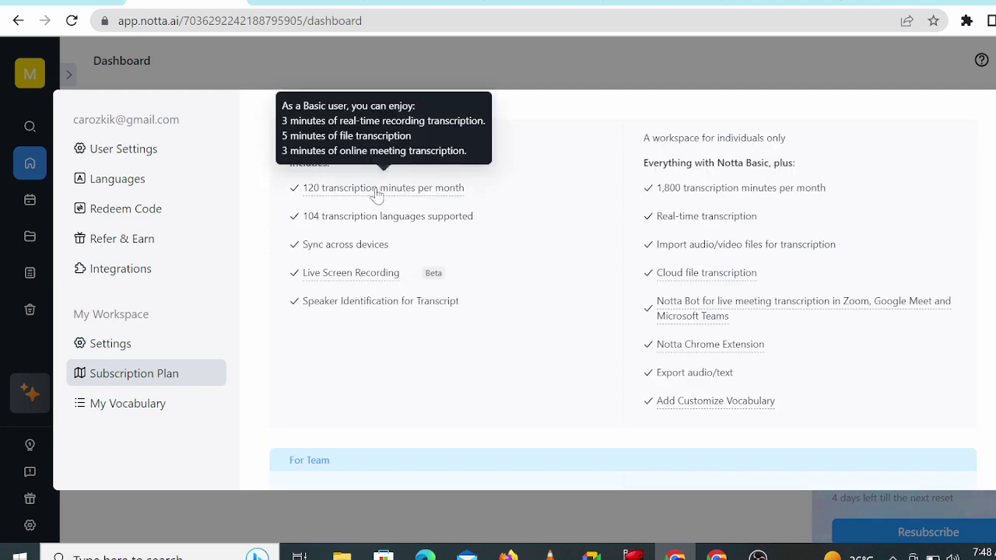